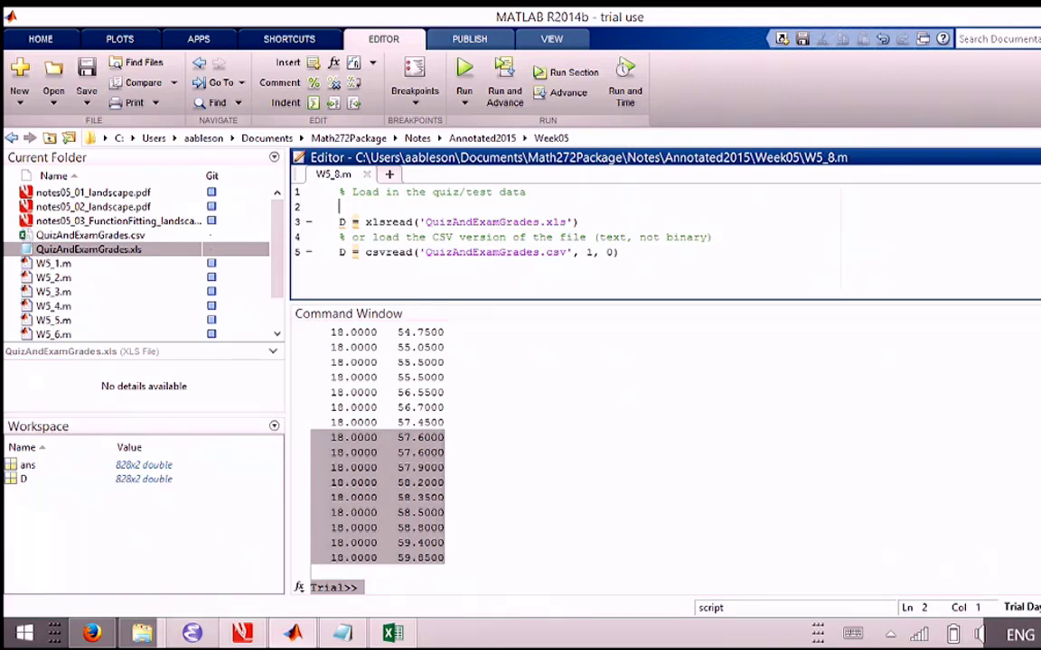
- Advance the lecture slides to Histograms and circle 'is hist.' in green ink
key(alt+Tab)
key(alt+Tab)
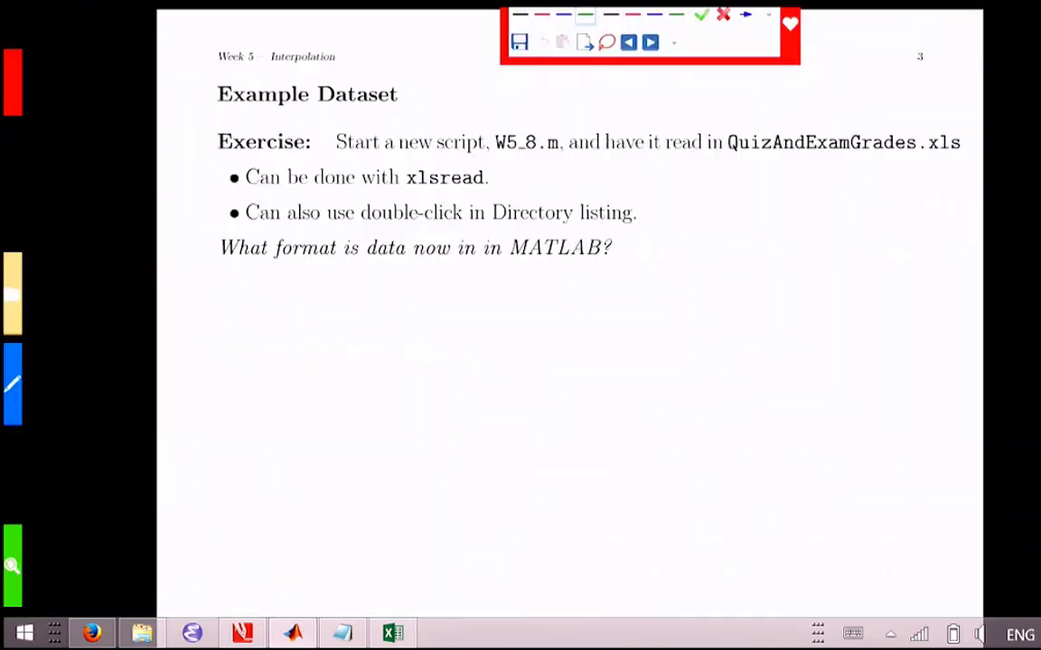
key(Page_Down)
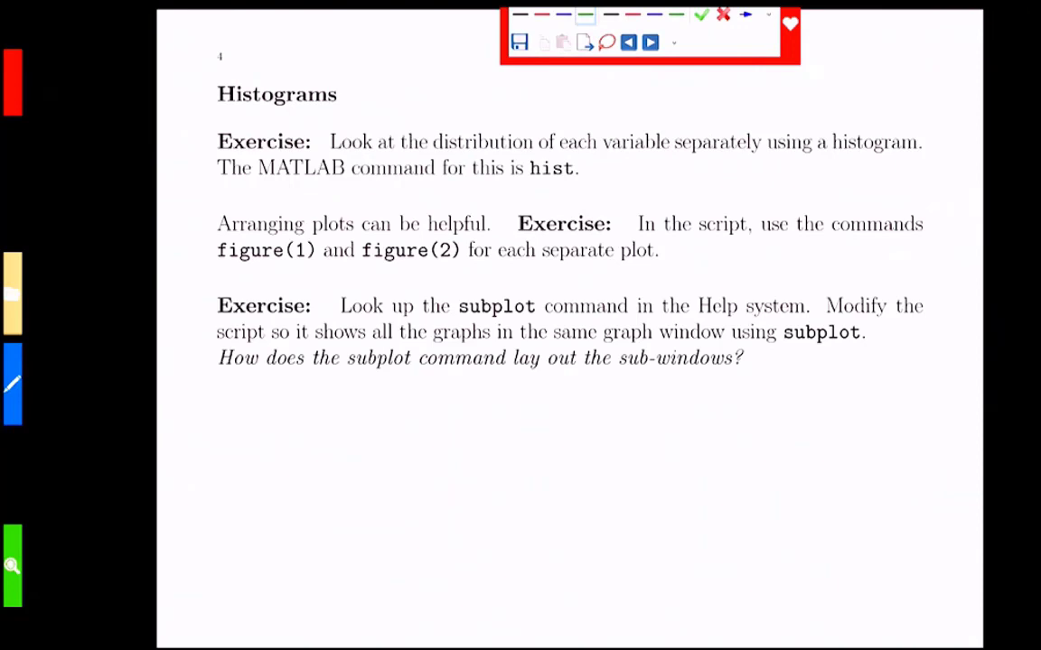
drag(508, 160, 547, 198)
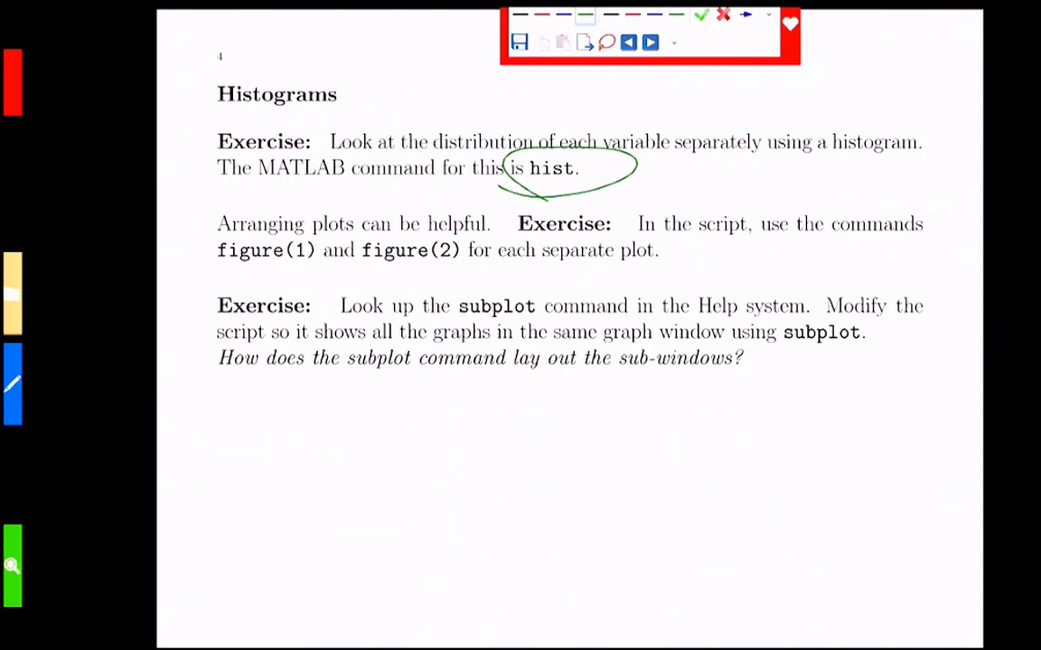
- Comment out the xlsread line with % and start a new line below csvread
key(alt+Tab)
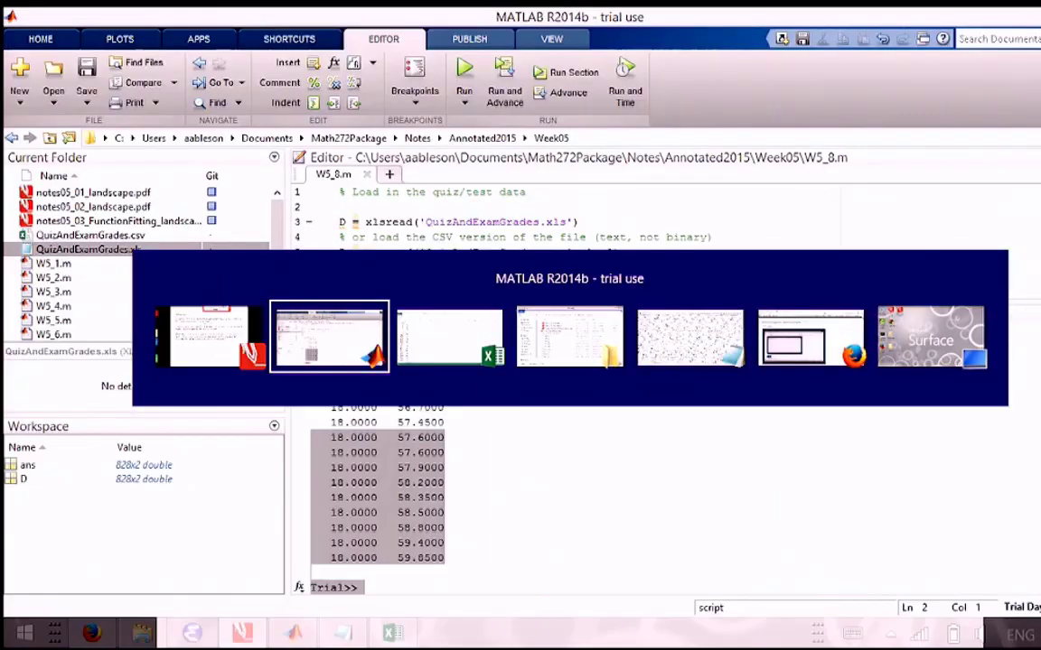
key(Down)
key(Down)
key(Down)
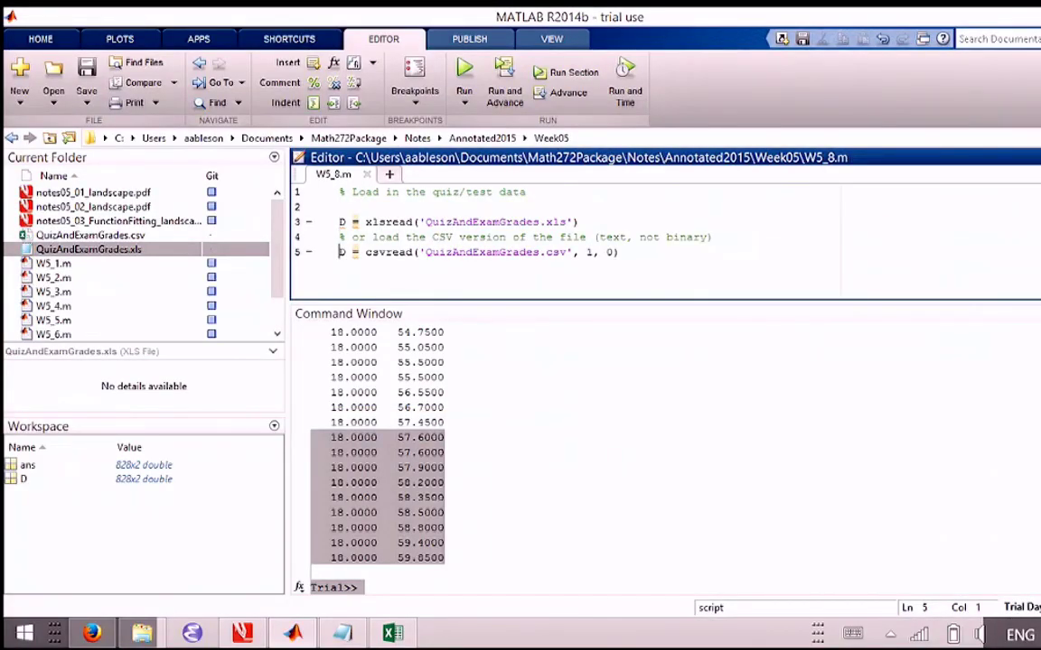
key(Up)
key(Up)
text(%)
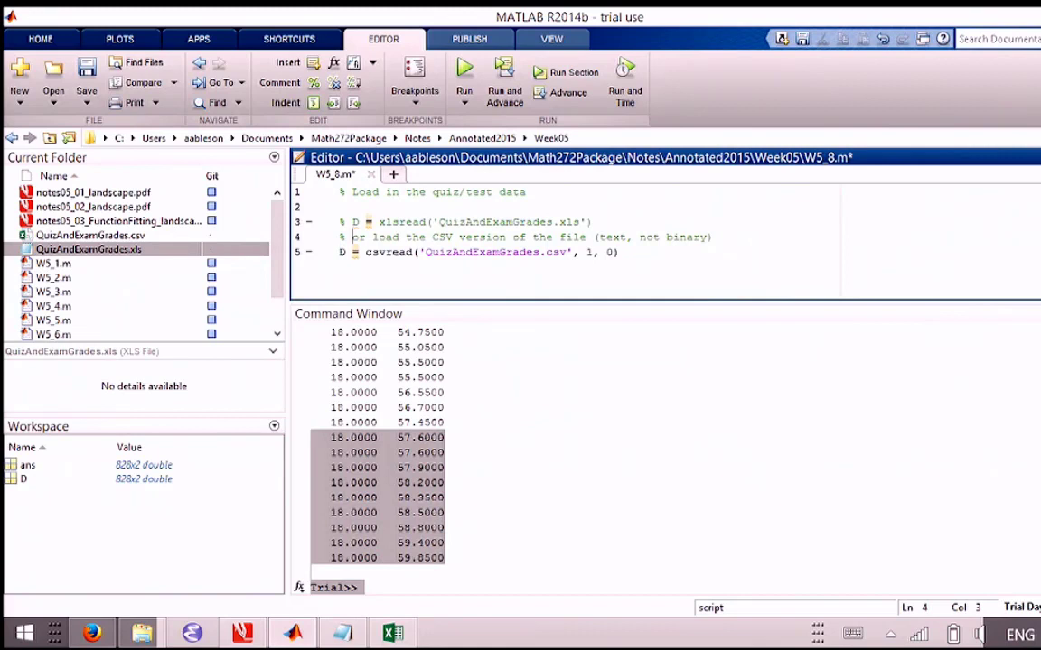
key(Down)
key(Down)
key(End)
key(Return)
key(Return)
- Add hist(D(:, 1)) on line 7, save, and run it to draw the histogram
text(hist()
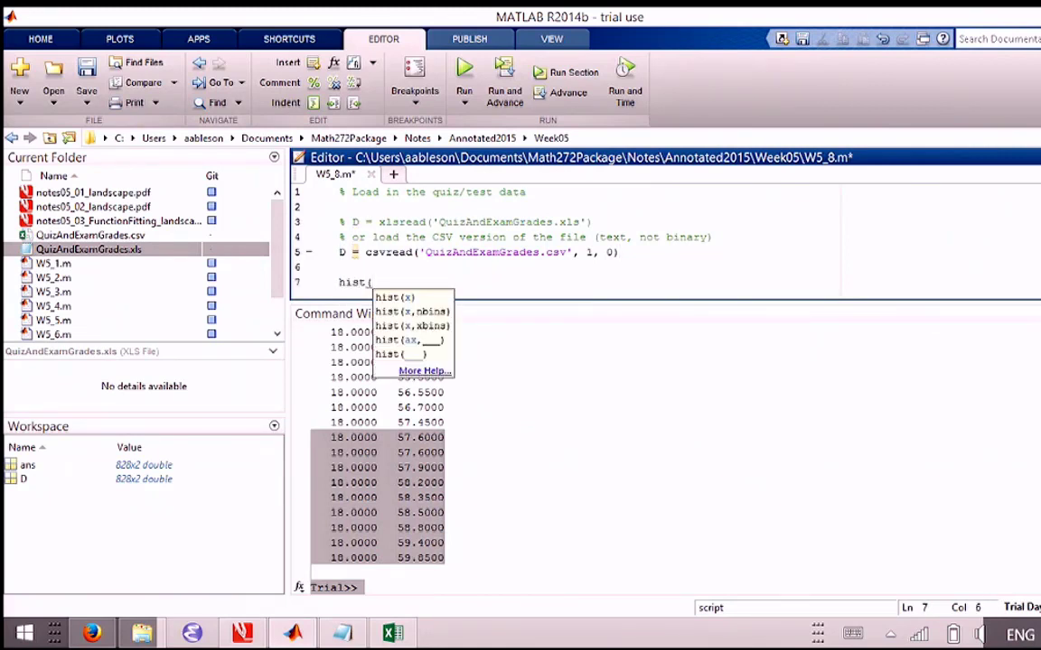
text(D()
text(:, 1)))
key(ctrl+s)
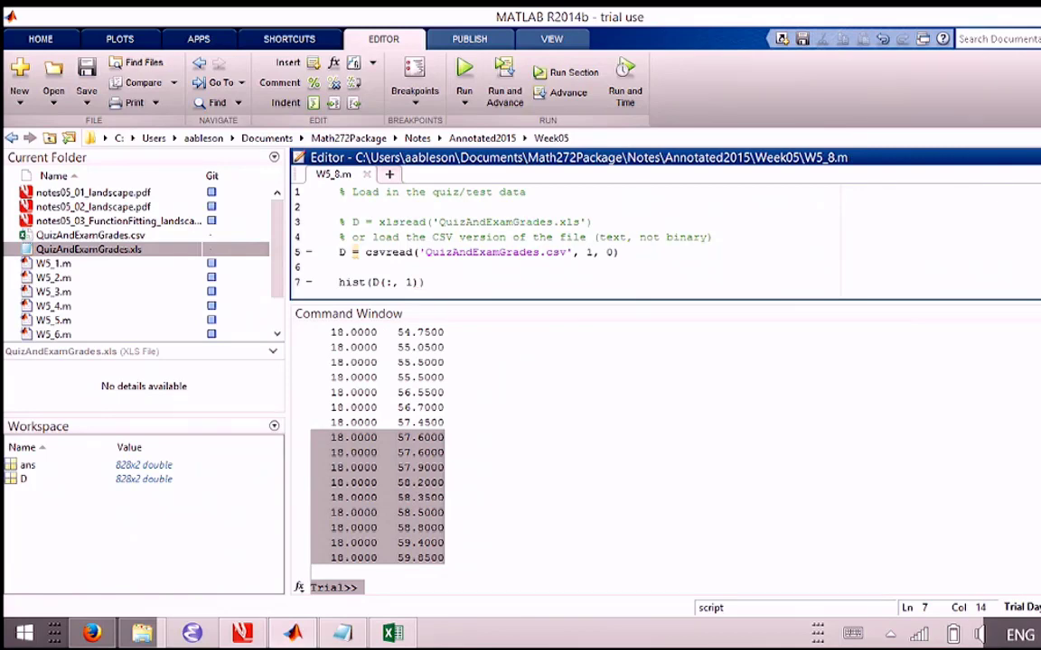
click(463, 74)
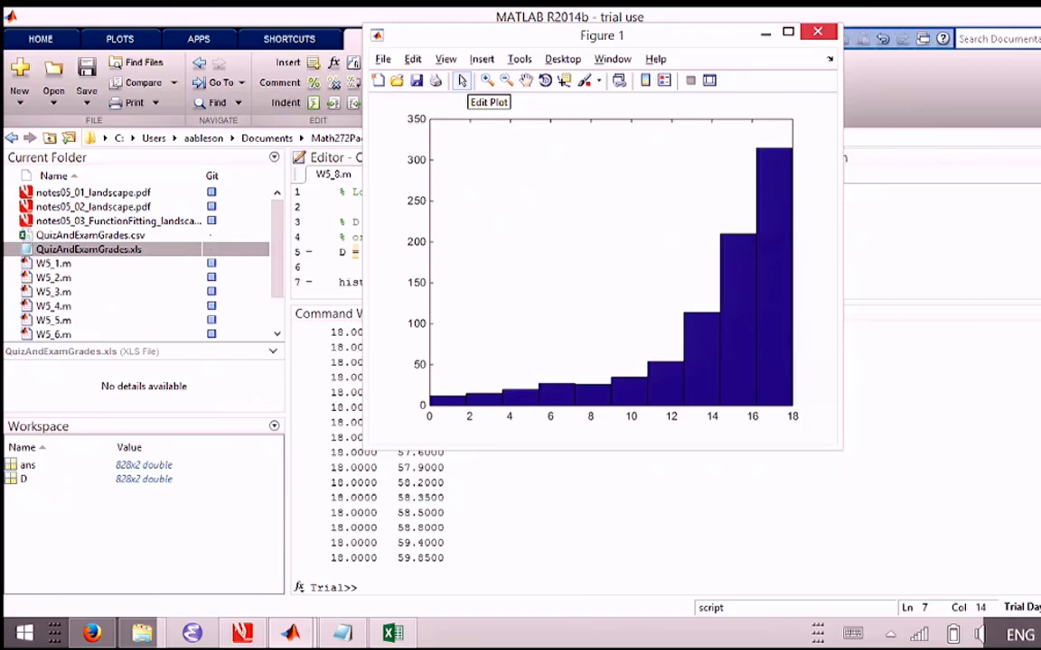
click(461, 80)
- Close the histogram and change the hist column index from 1 to 2, saving the script
click(817, 32)
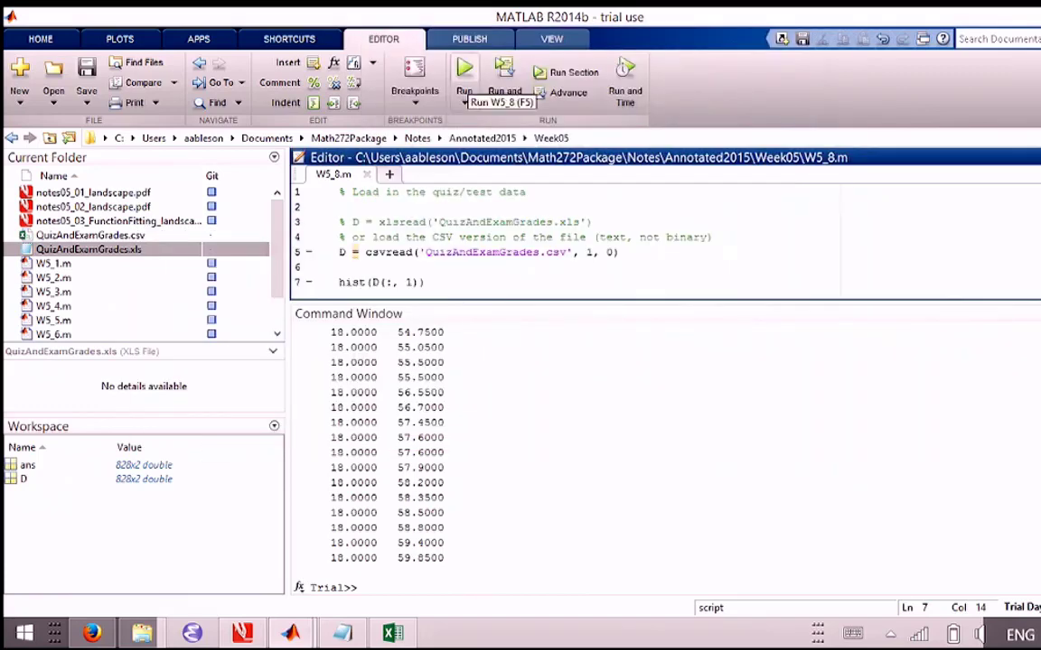
key(Left)
key(Left)
key(BackSpace)
text(2)
key(ctrl+s)
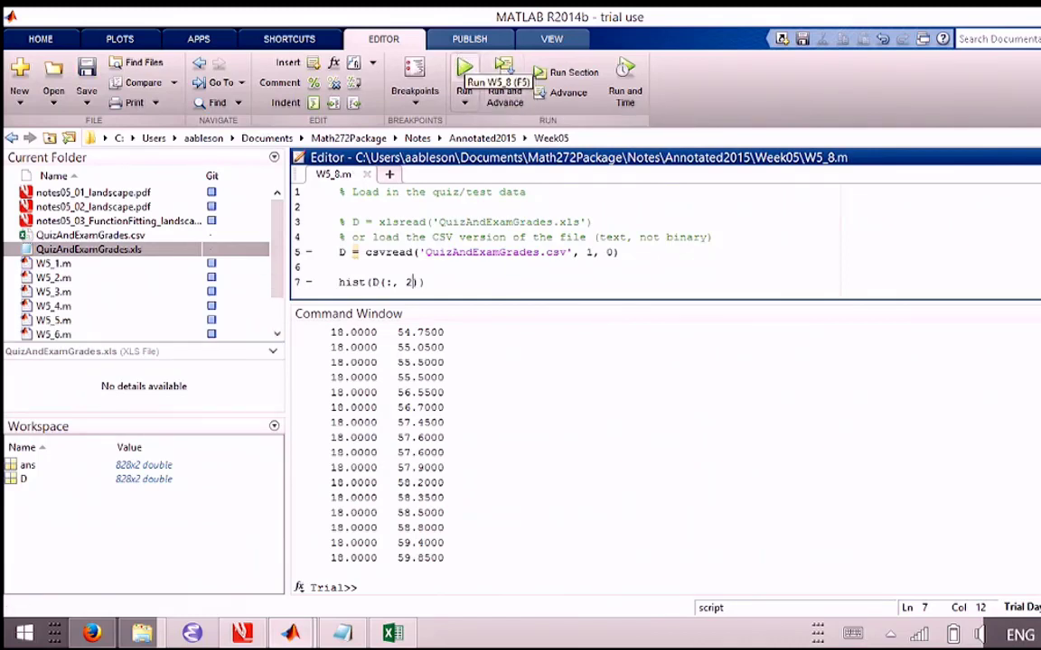
- Insert close all; as the script's first line and save
key(ctrl+Home)
text(close all;)
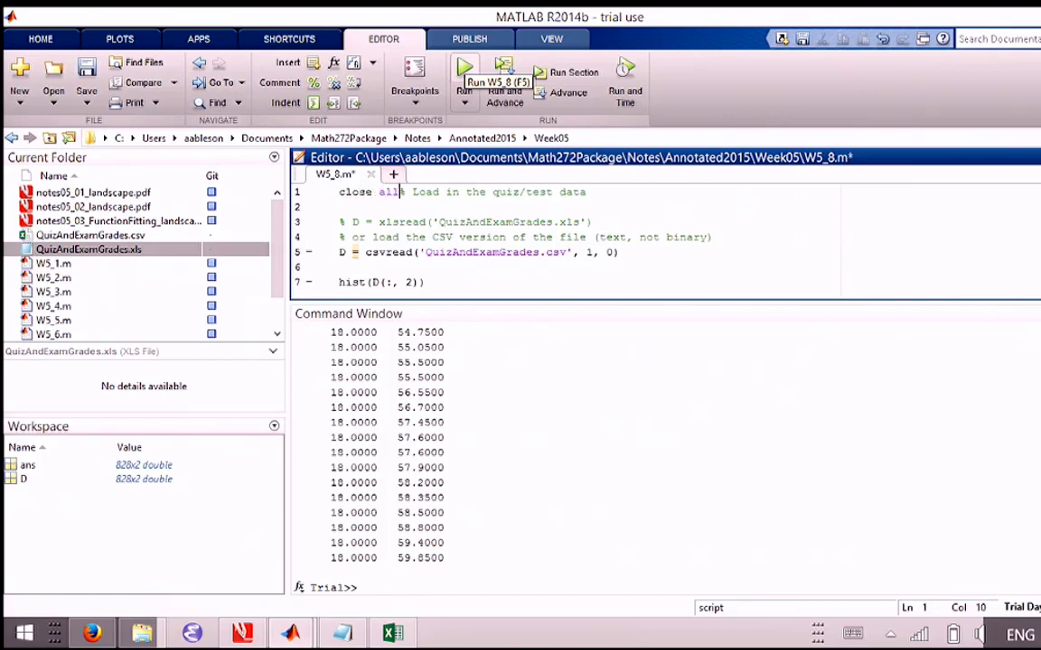
key(Return)
key(ctrl+s)
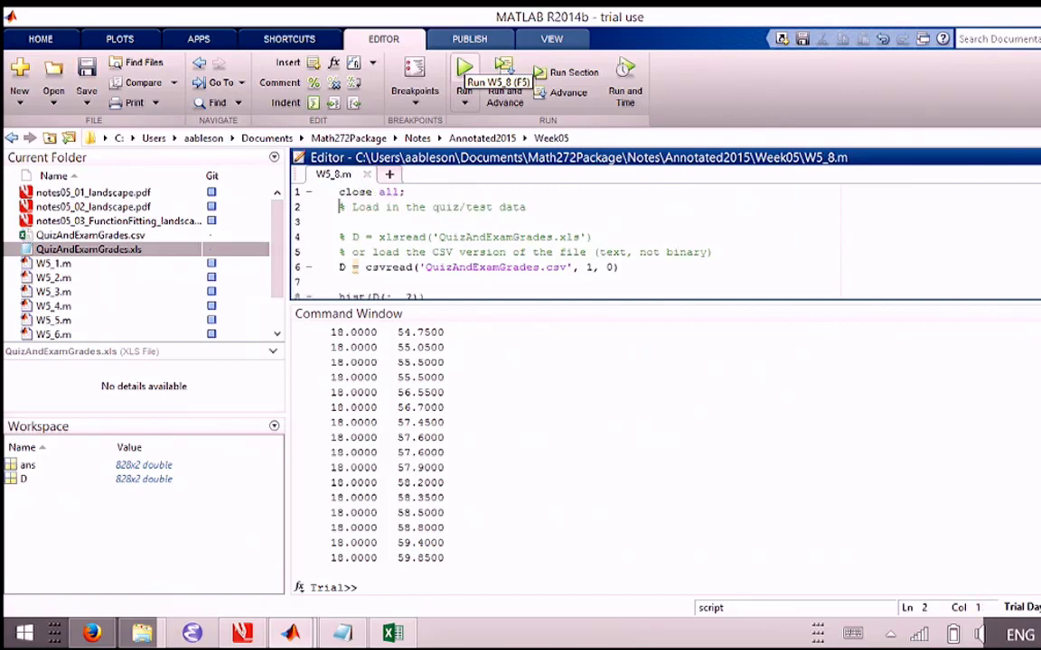
- End the csvread line with a semicolon and run the script, moving Figure 1 aside
click(635, 270)
text(;)
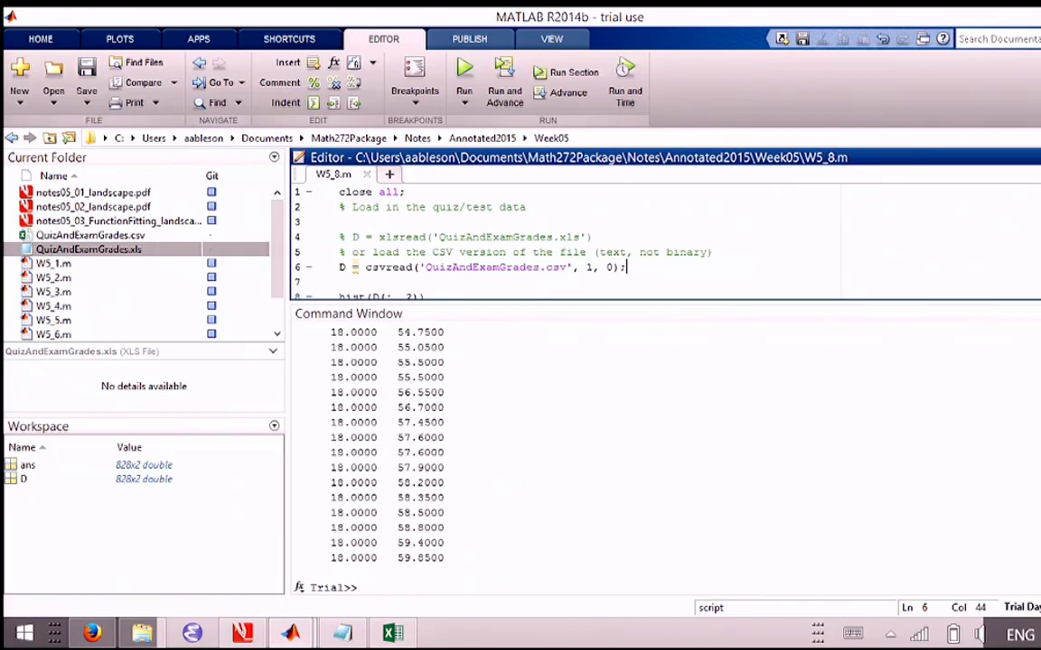
key(F5)
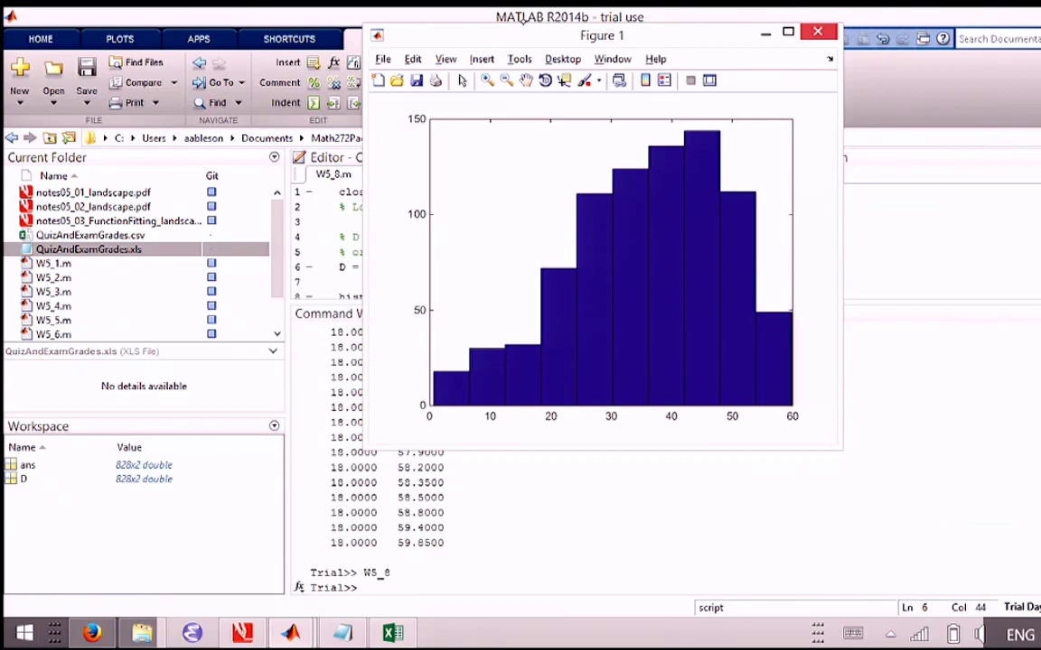
drag(501, 30, 805, 164)
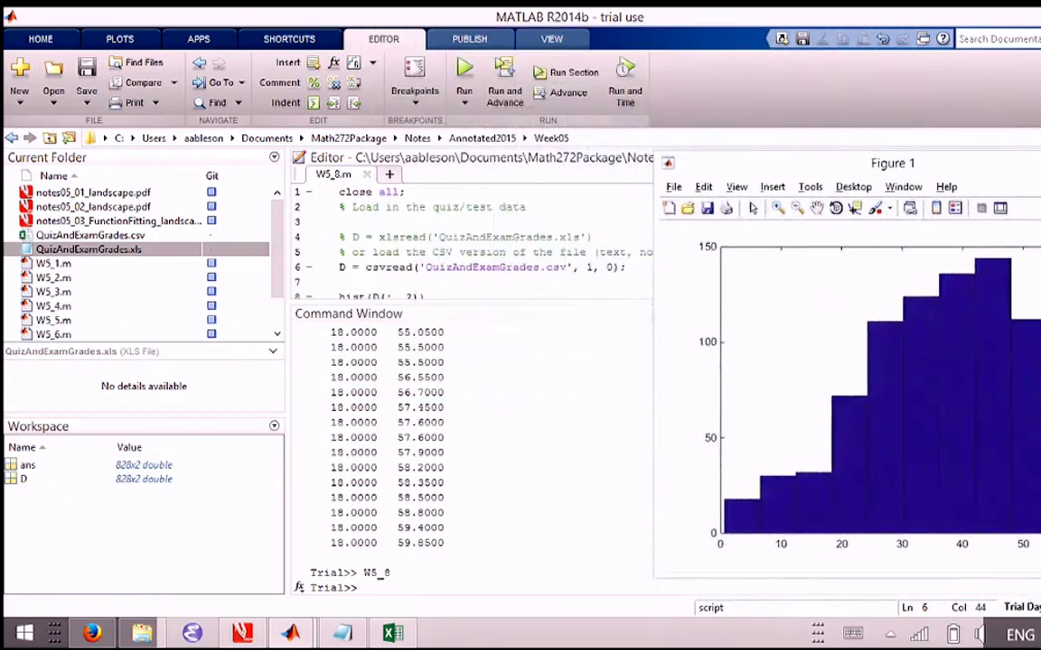
- Add figure(1) above hist(D(:, 2)) and run the script
click(449, 285)
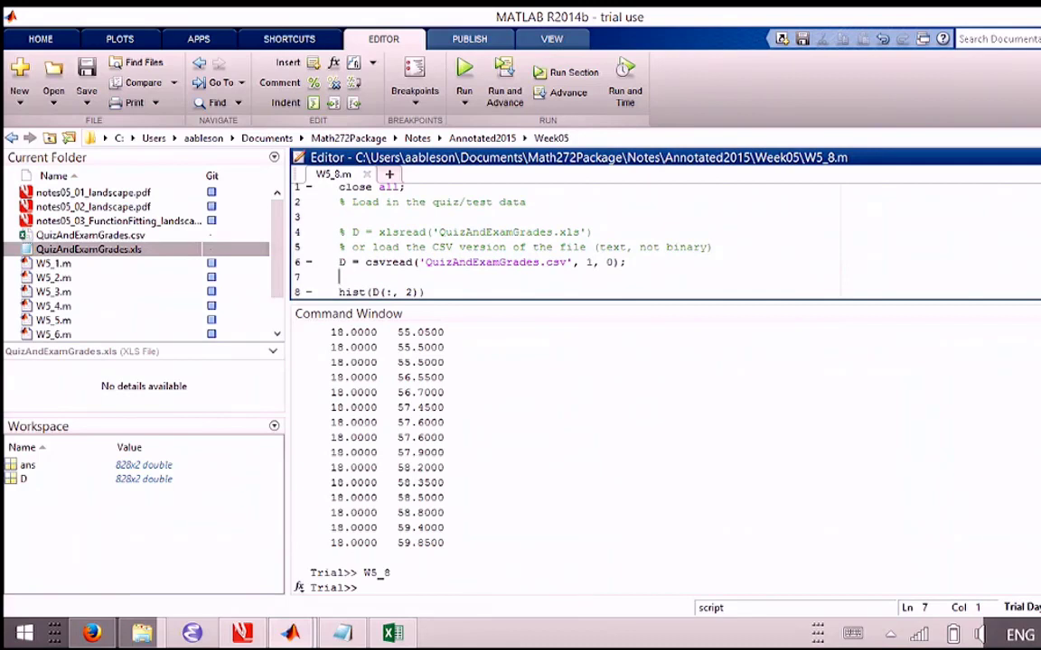
text(figure(1))
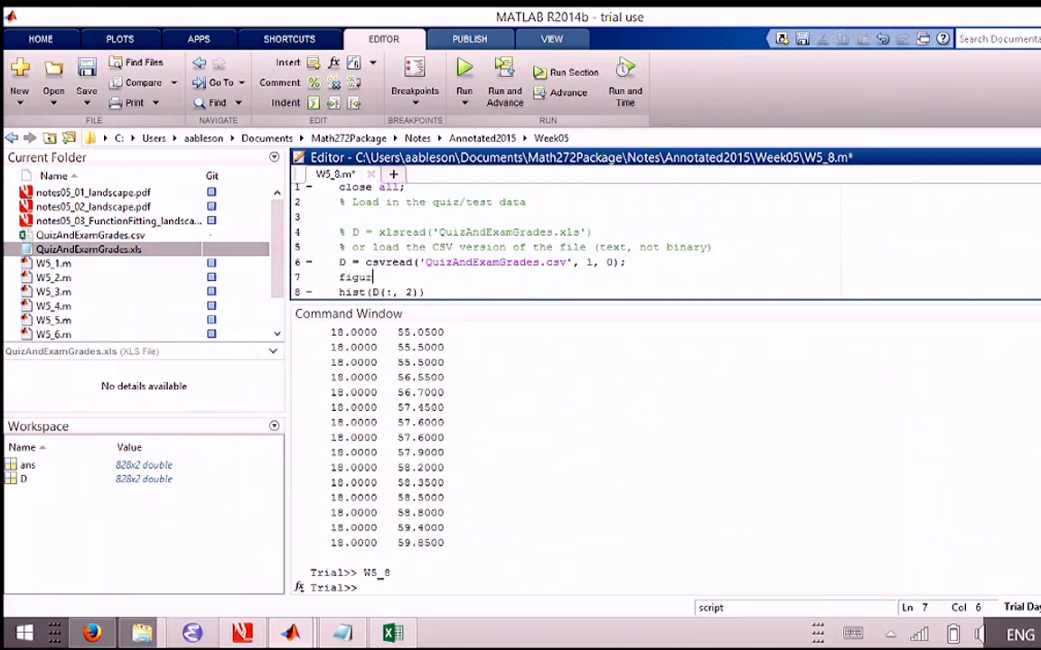
key(Down)
key(Right)
key(Right)
key(Right)
key(Right)
key(F5)
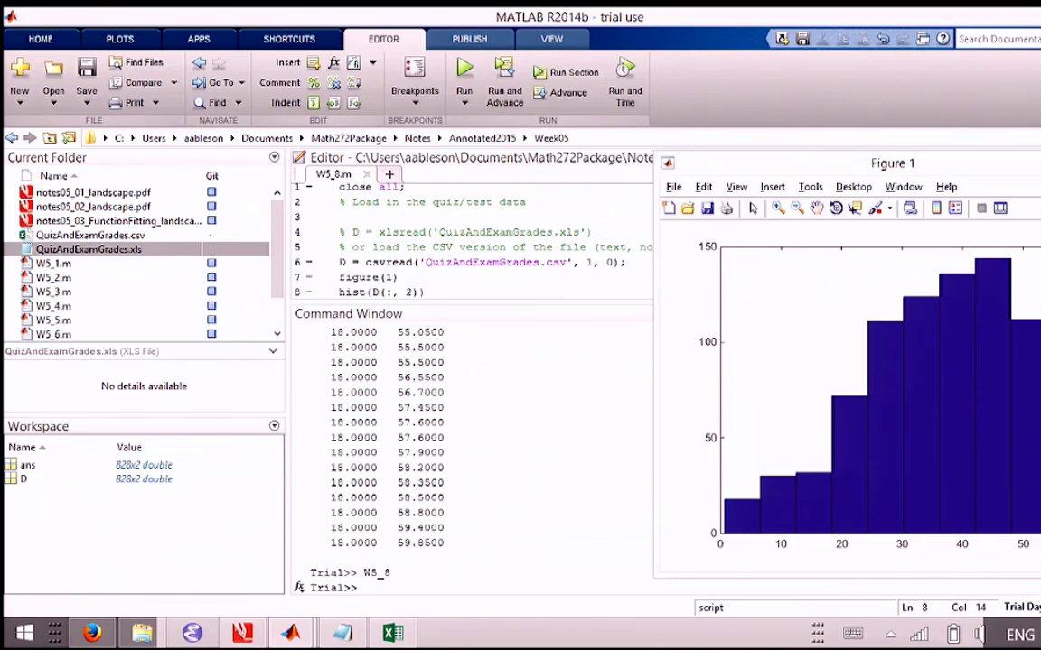
- Add figure(2) and hist(D(:,1)) below the first histogram and save the script
click(384, 262)
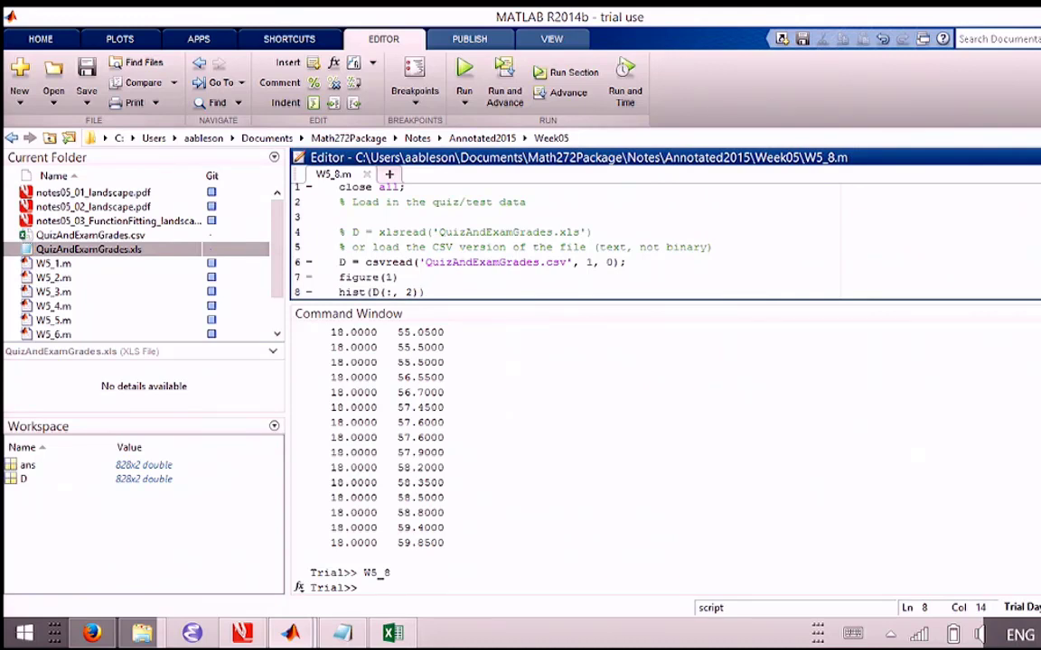
key(Return)
text(figure(2))
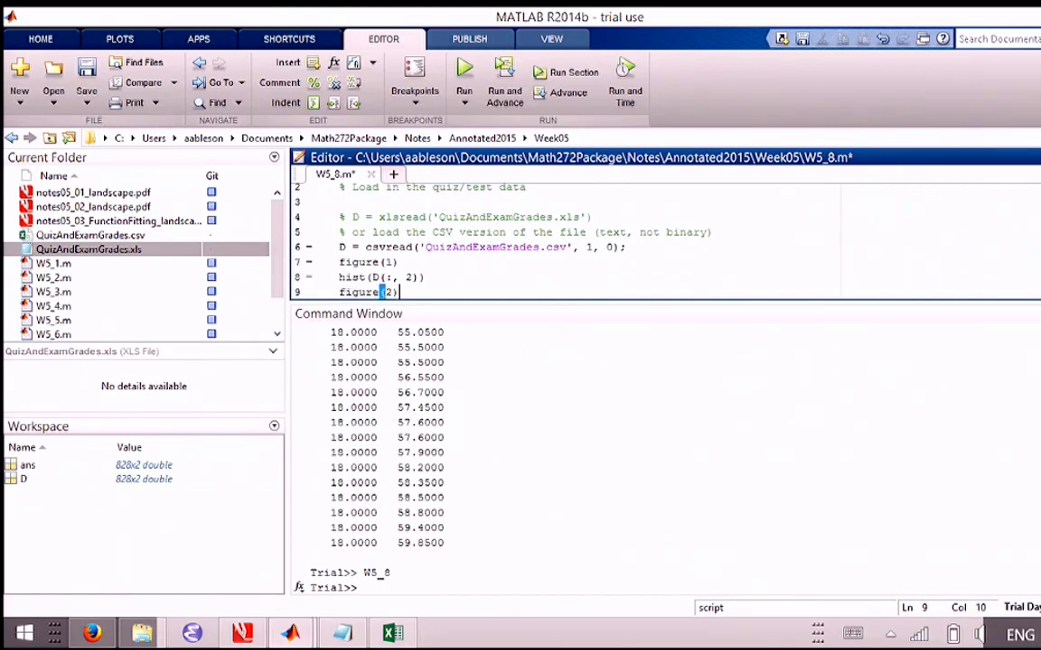
key(Return)
text(hist(D:)
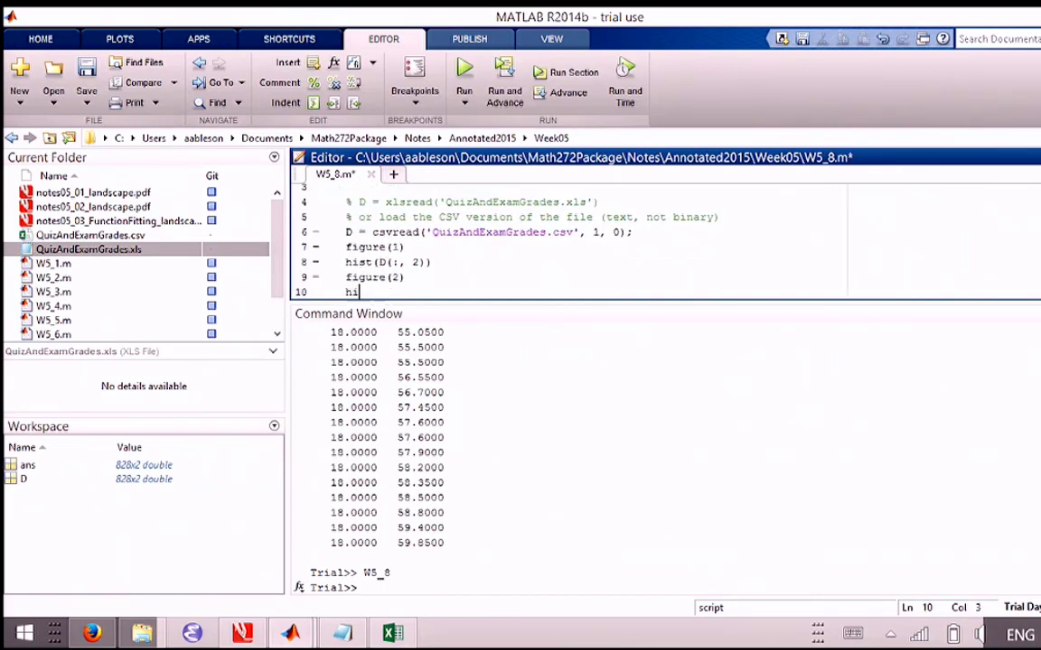
key(BackSpace)
text((:,1)))
key(ctrl+s)
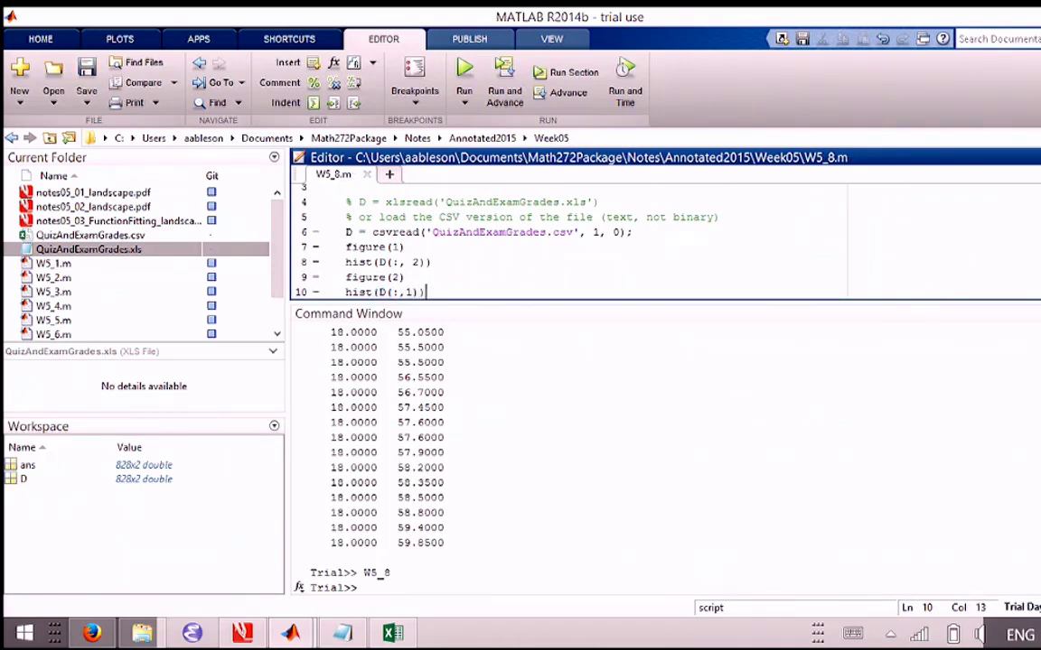
- Run the script, arrange Figure 1 and Figure 2 side by side, then minimize the figure
click(464, 70)
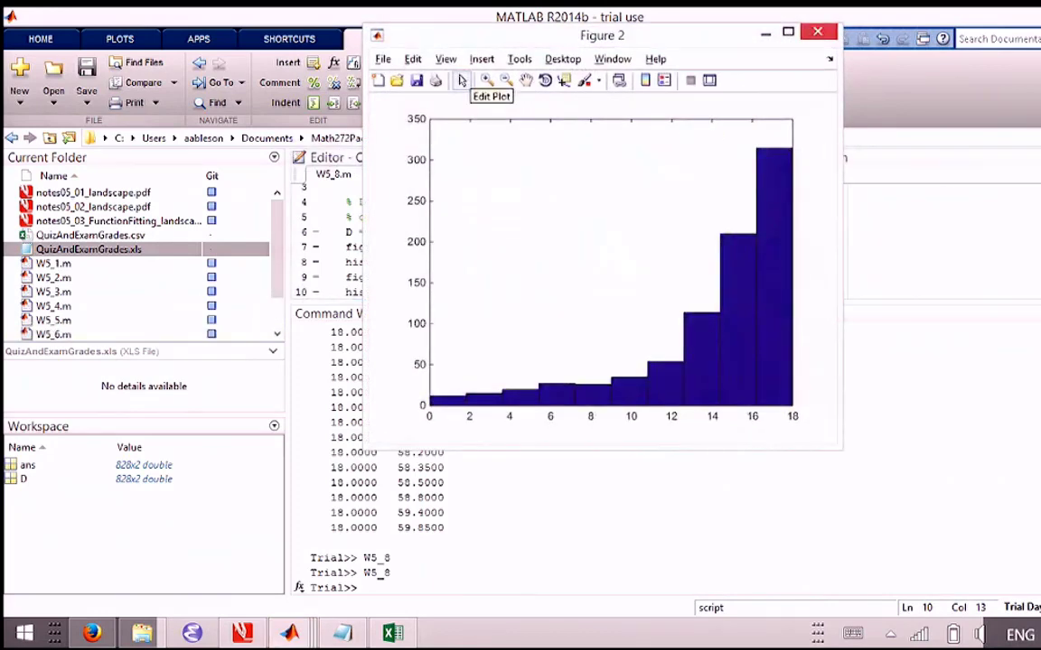
drag(514, 35, 779, 224)
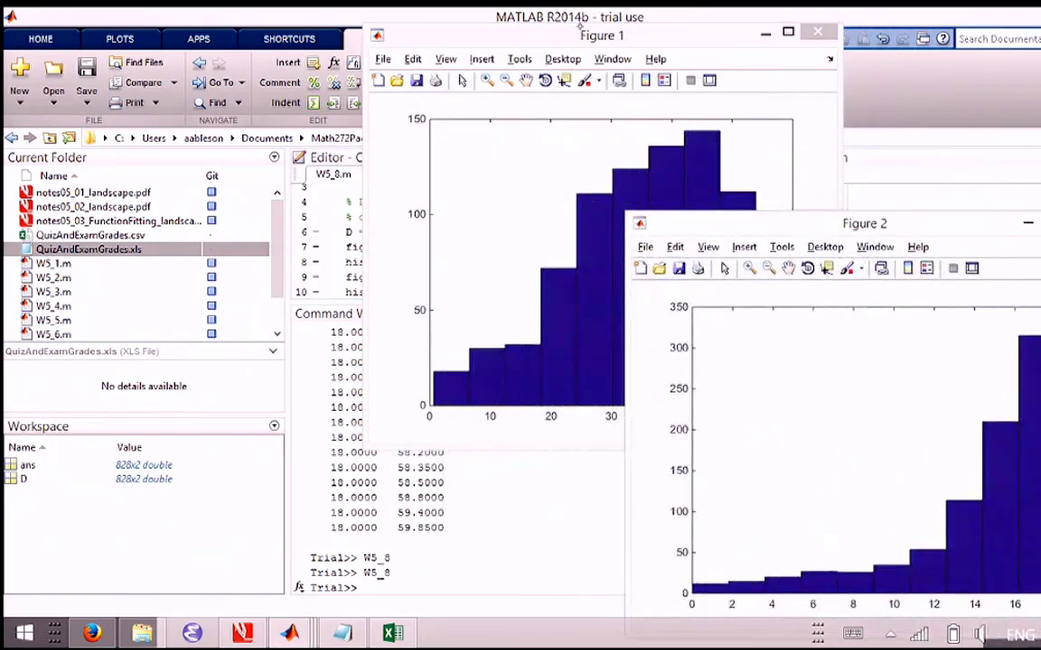
drag(570, 18, 271, 145)
drag(813, 223, 800, 138)
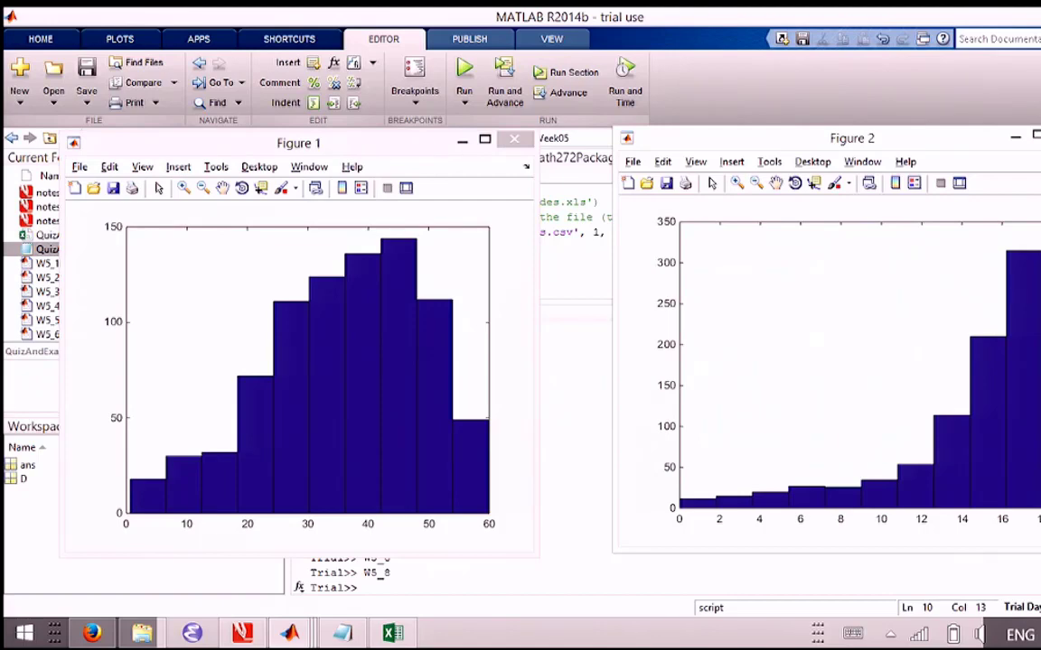
click(462, 139)
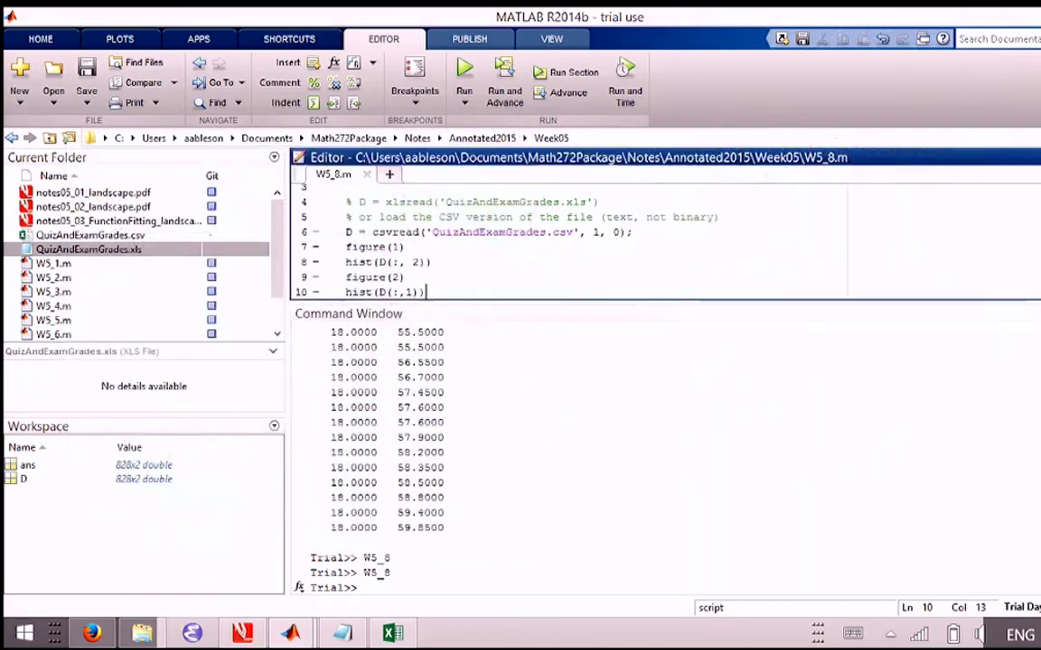
- Rerun the script, then maximize and restore the first histogram figure
click(463, 78)
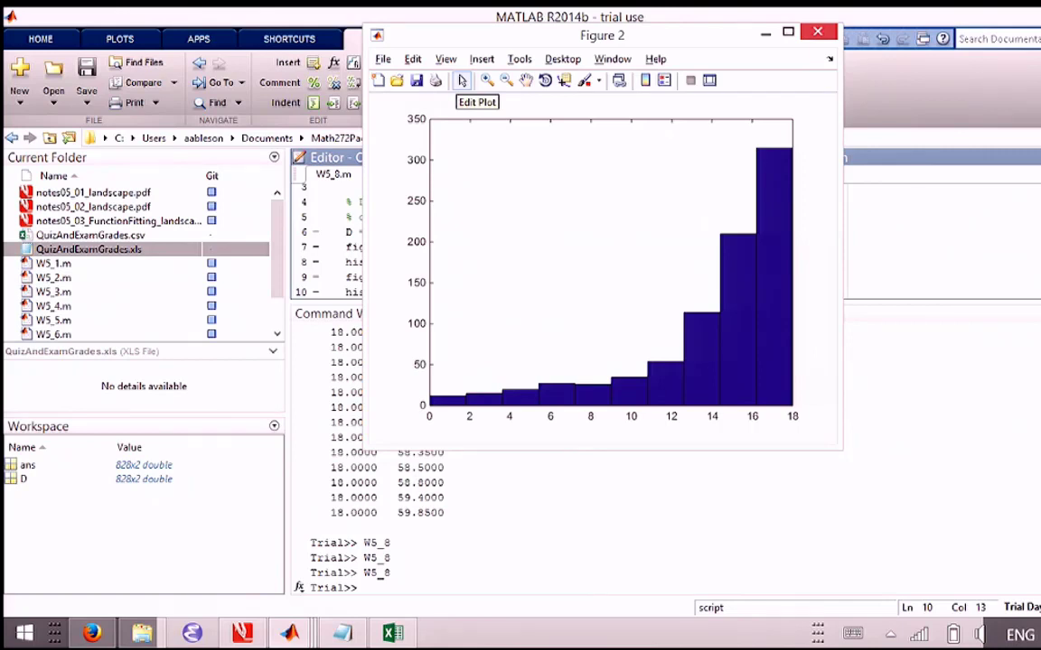
drag(492, 27, 981, 181)
double_click(520, 34)
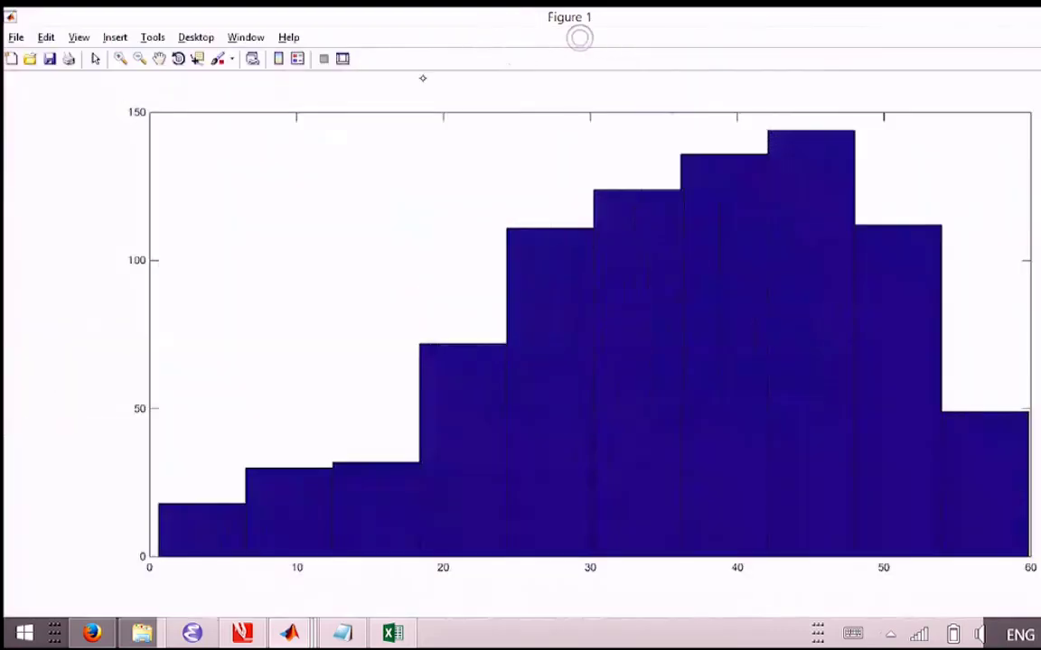
key(super+Down)
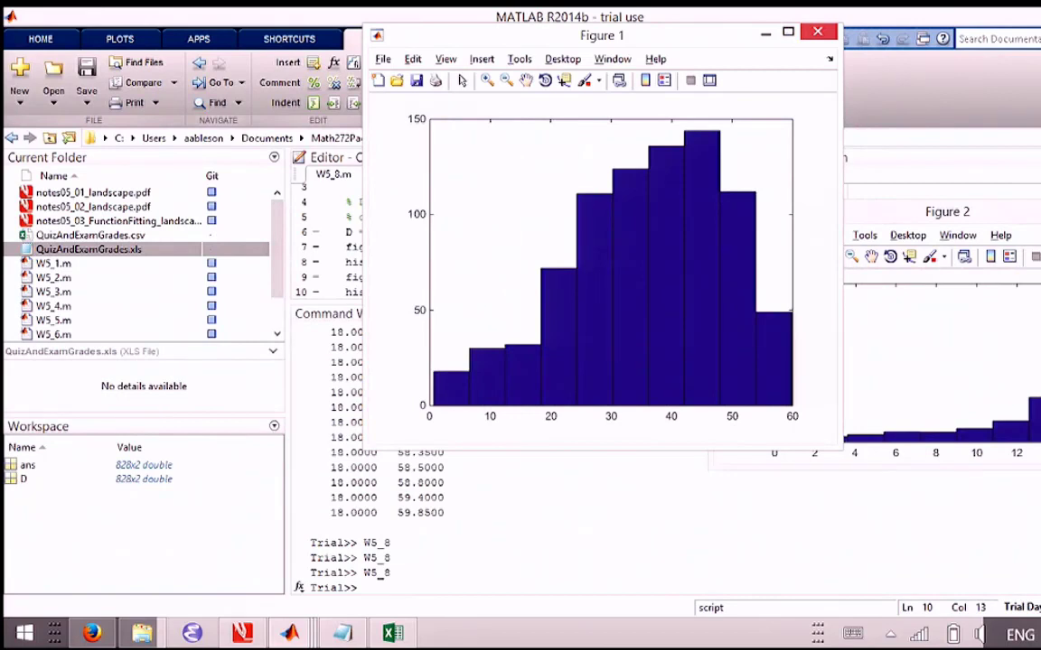
- Snap Figure 1 to the left half and Figure 2 to the right half, then return to the notes
key(super+Left)
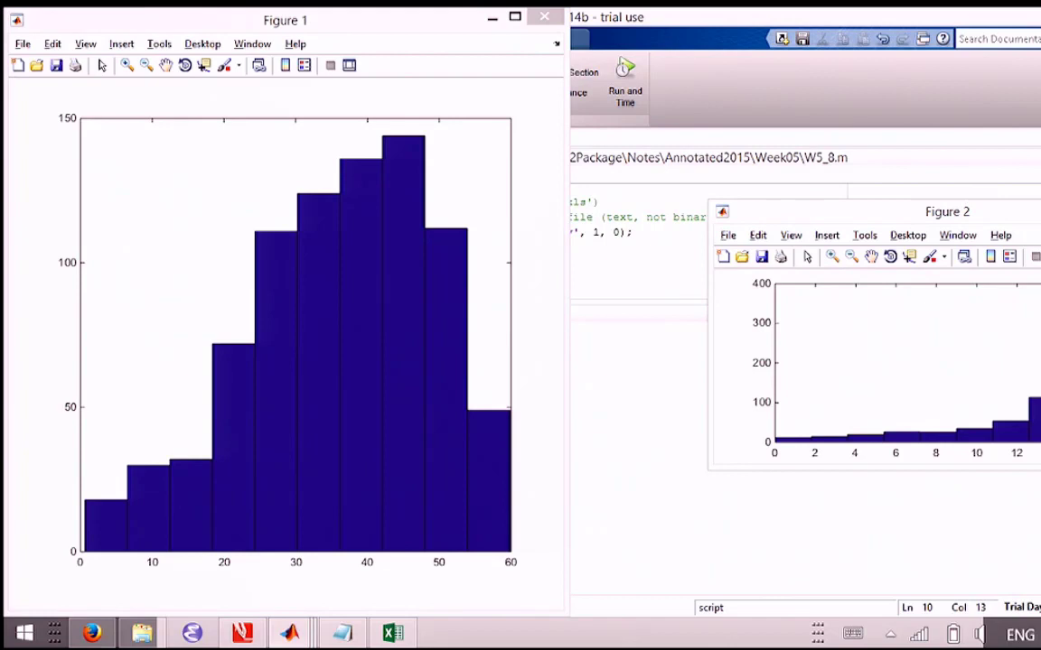
key(super+Right)
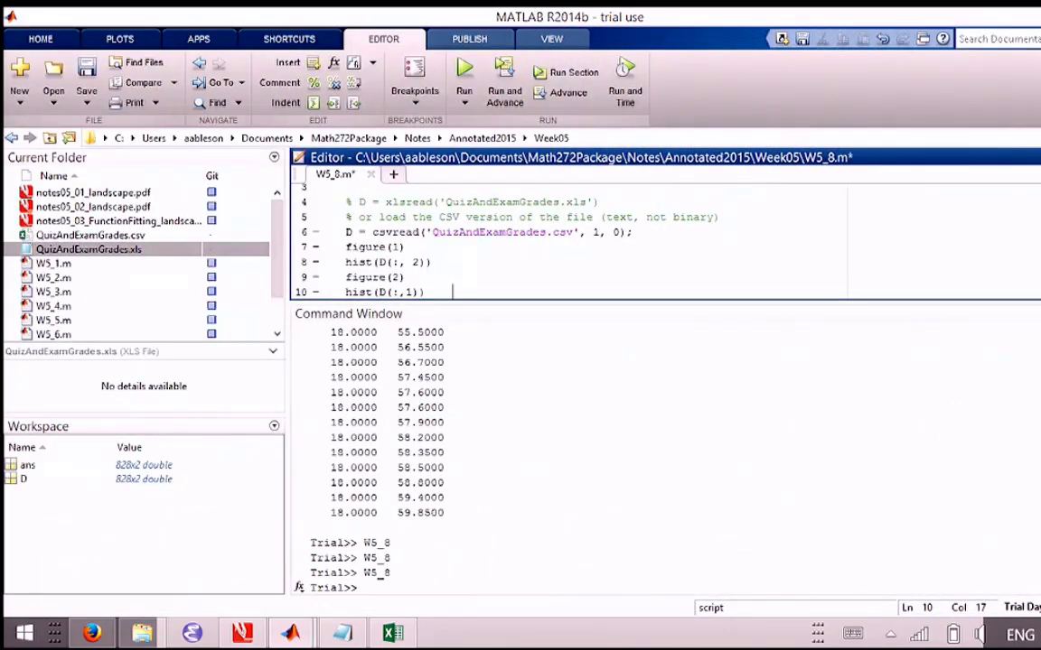
key(alt+Tab)
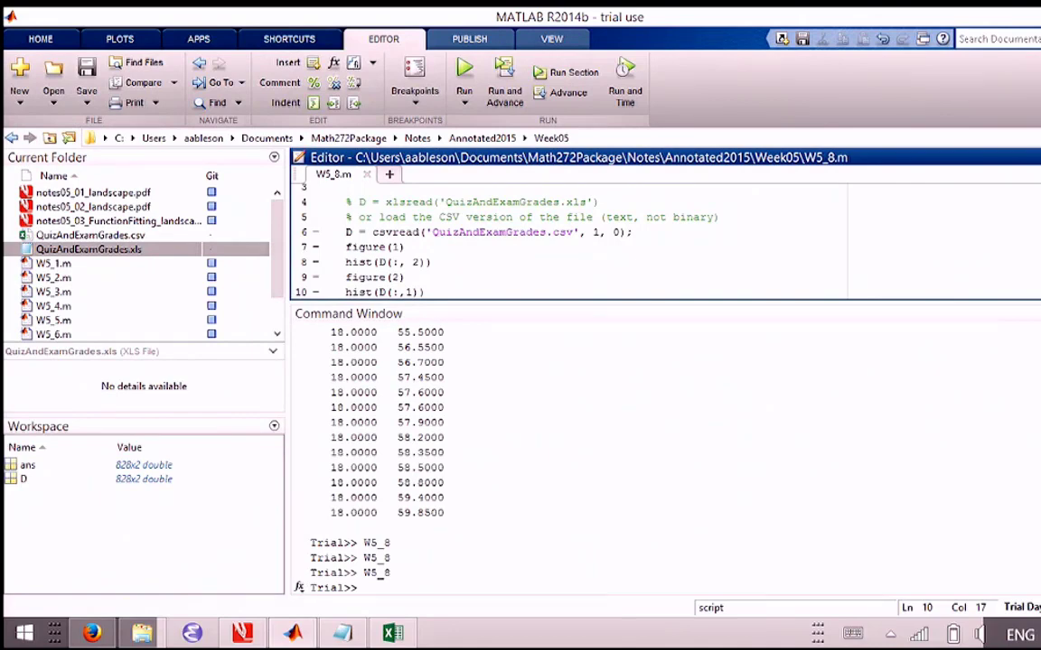
key(alt+Tab)
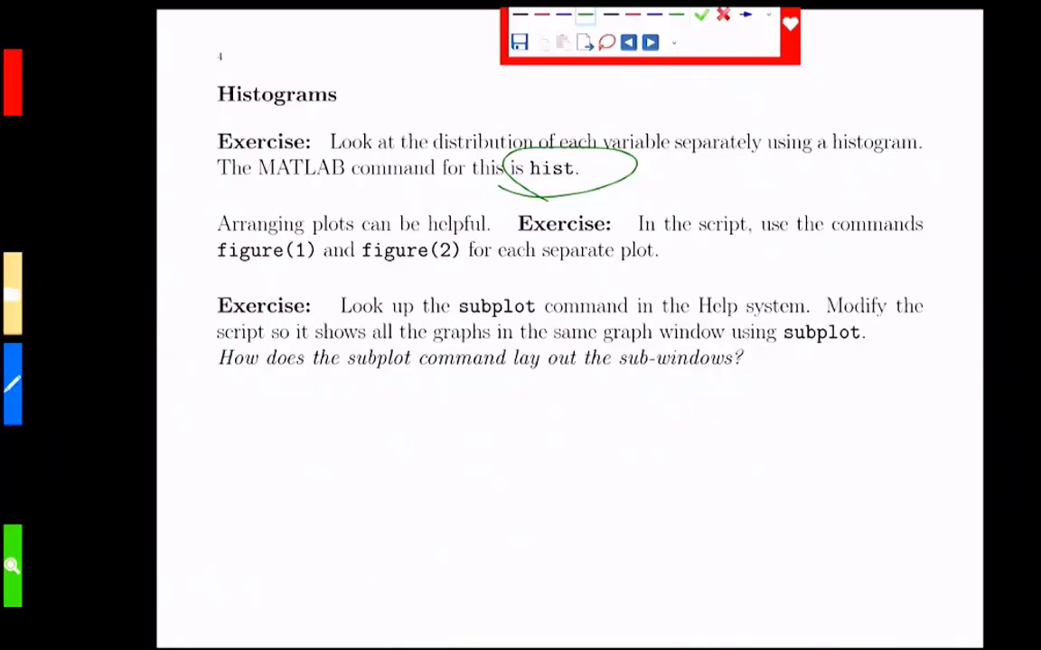
- Circle 'subplot' in the third exercise with green ink
mouse_move(467, 316)
mouse_down()
mouse_move(511, 277)
mouse_move(492, 336)
mouse_up()
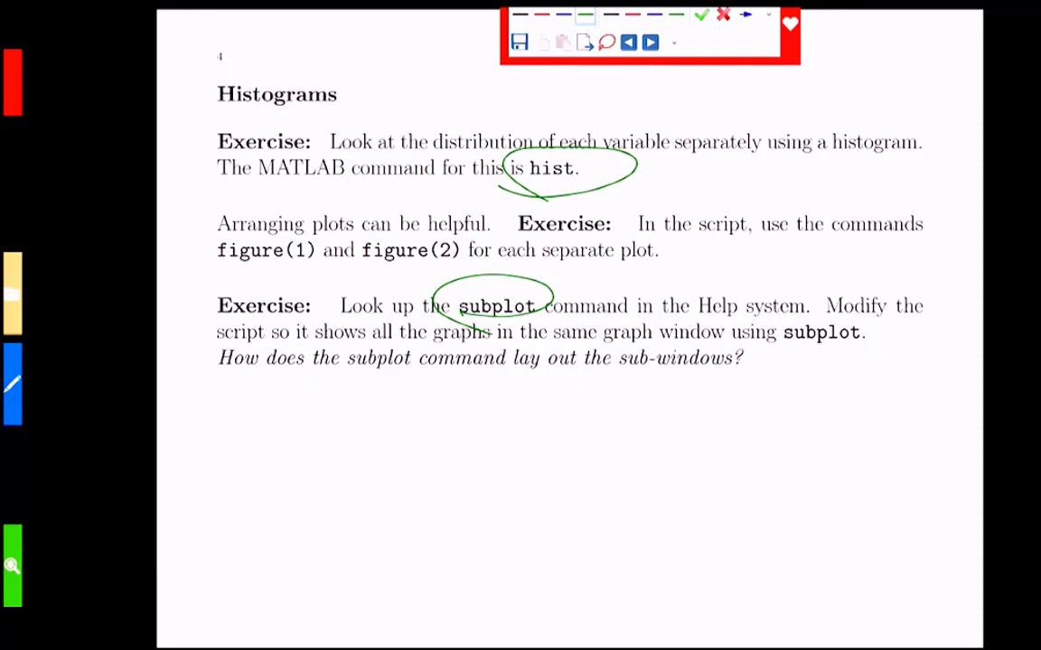
- Type subplot on new line 11, bring up its F1 help, and save the script
key(alt+Tab)
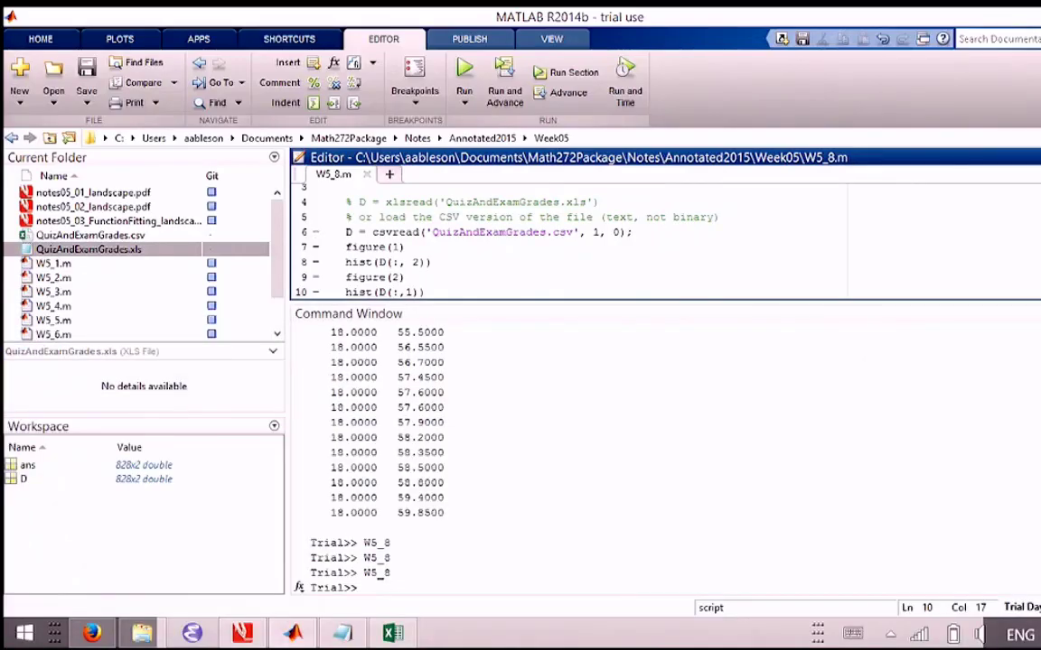
key(Return)
text(subp)
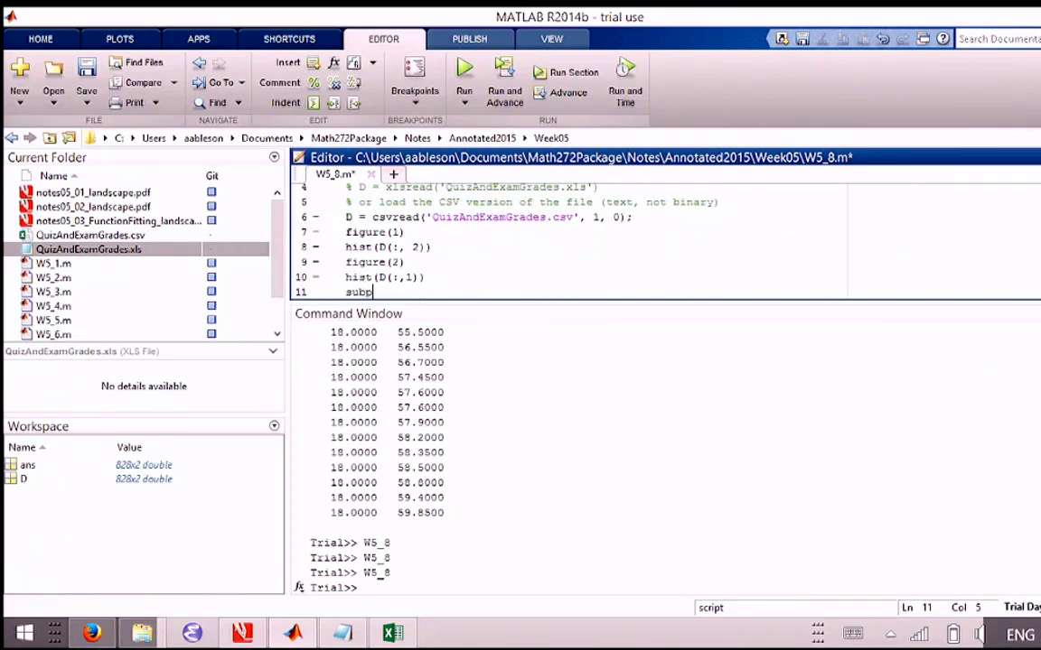
text(lot)
key(F1)
key(ctrl+s)
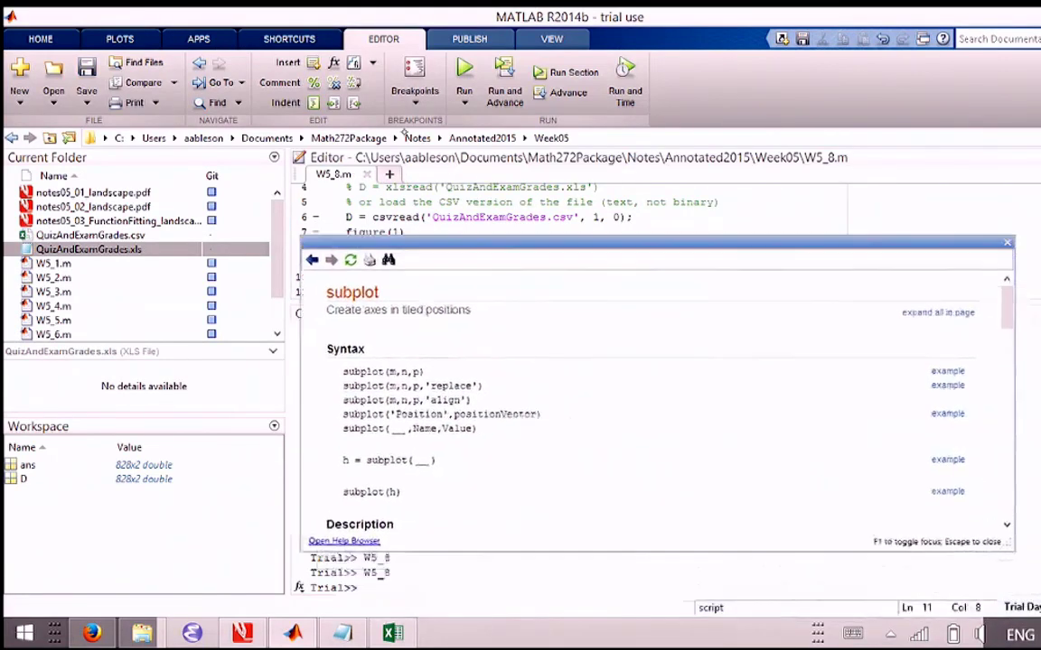
- Enlarge the subplot help and highlight its m-by-n grid description, then return to the notes
drag(614, 244, 406, 93)
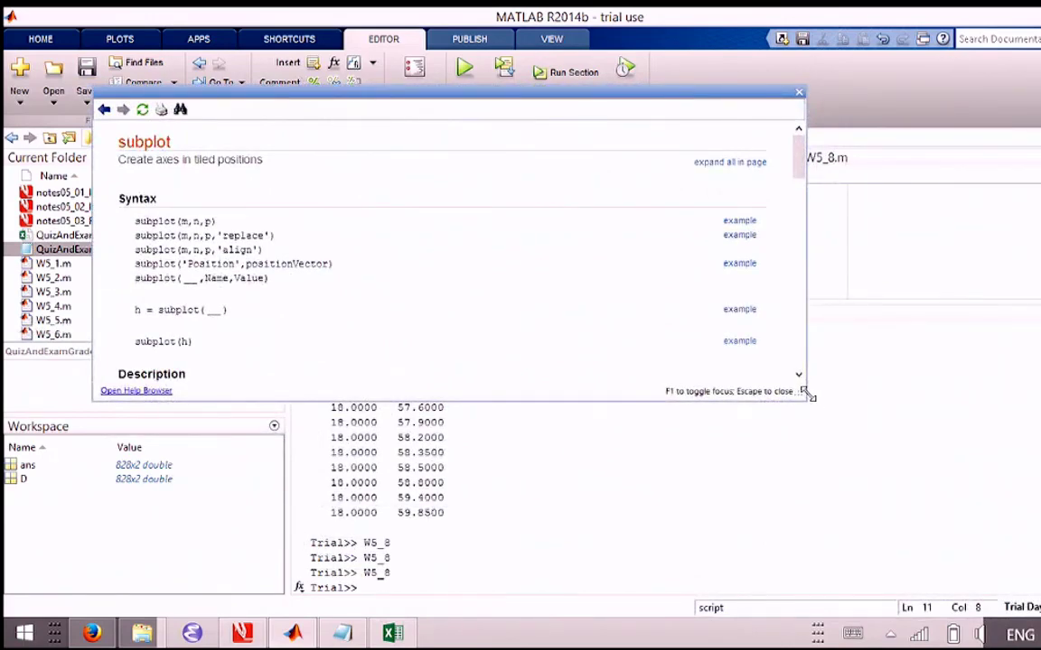
drag(805, 394, 948, 590)
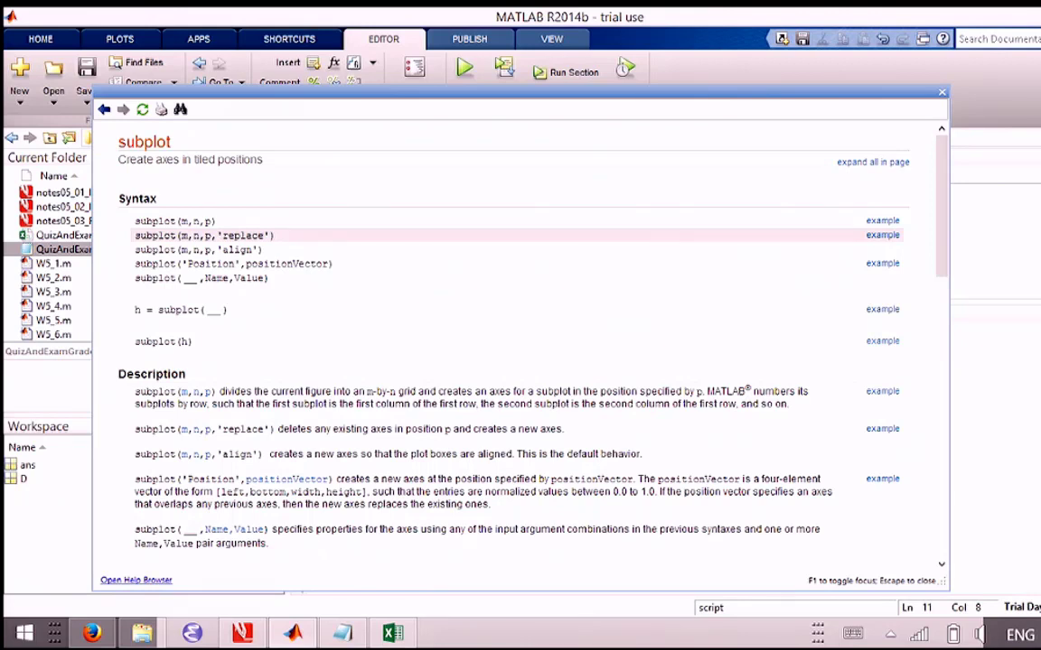
double_click(261, 392)
double_click(288, 392)
double_click(318, 392)
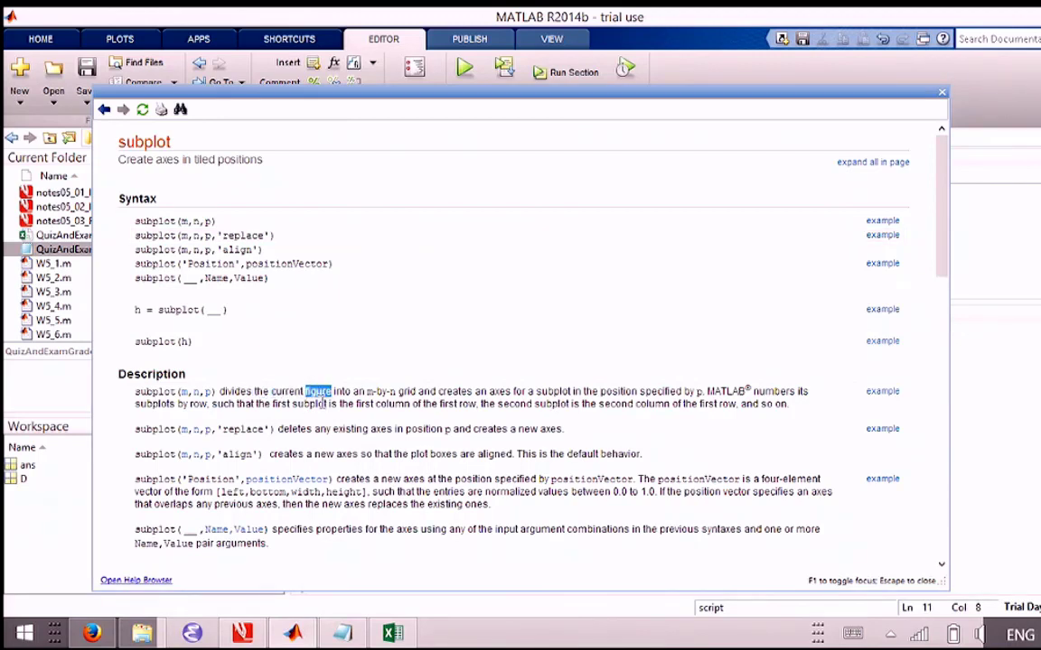
drag(358, 392, 416, 392)
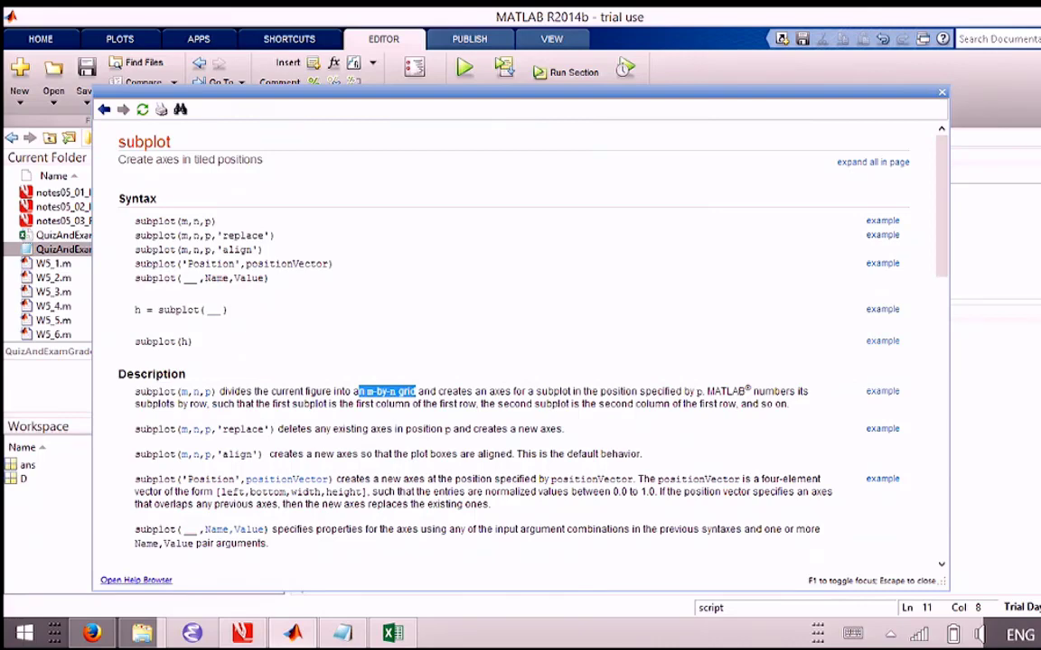
key(alt+Tab)
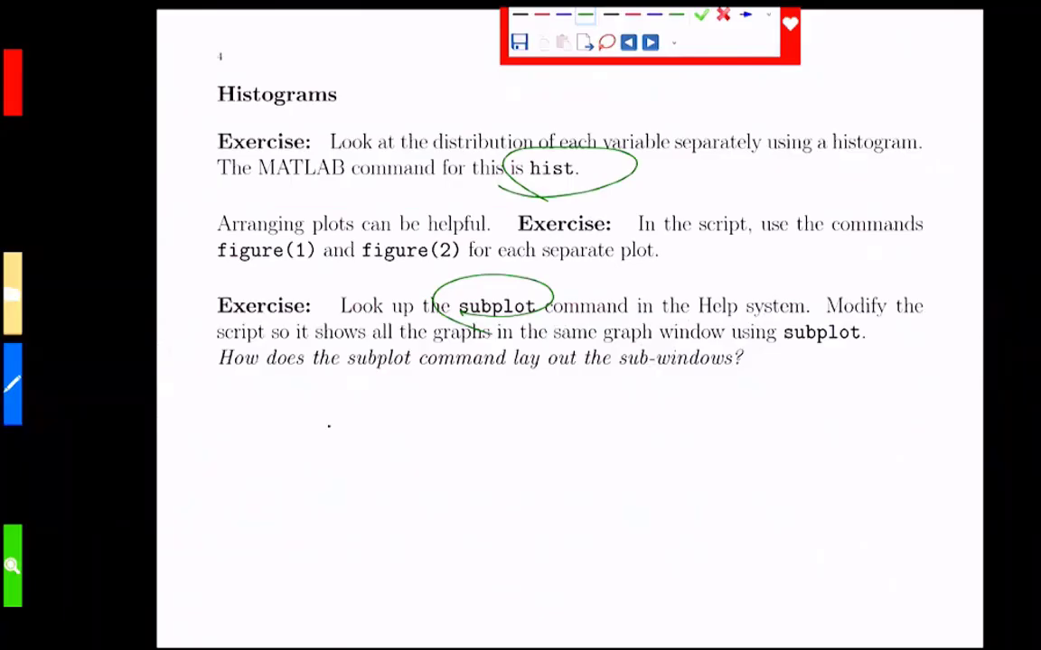
- Sketch an m-by-n figure box and a second box labelled 3 by 2 in green
drag(329, 420, 316, 549)
mouse_move(331, 398)
mouse_down()
mouse_move(540, 415)
mouse_move(371, 570)
mouse_up()
click(232, 476)
mouse_move(219, 465)
mouse_down()
mouse_move(220, 480)
mouse_move(267, 472)
mouse_up()
mouse_move(450, 396)
mouse_down()
mouse_move(452, 386)
mouse_move(472, 396)
mouse_up()
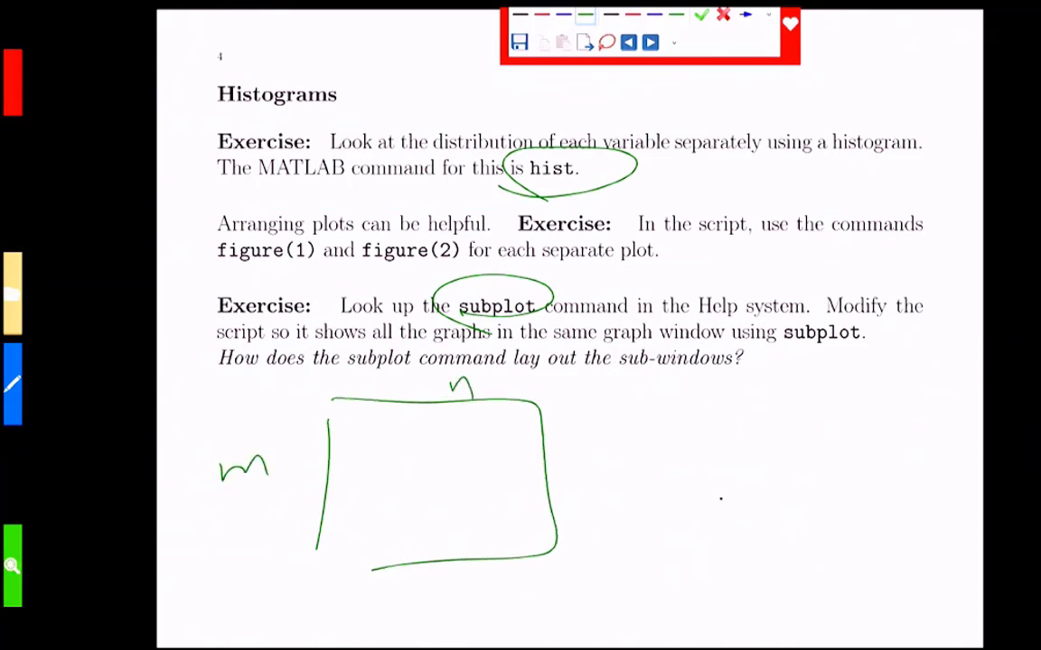
mouse_move(706, 400)
mouse_down()
mouse_move(718, 522)
mouse_move(881, 540)
mouse_move(746, 553)
mouse_up()
drag(621, 404, 630, 452)
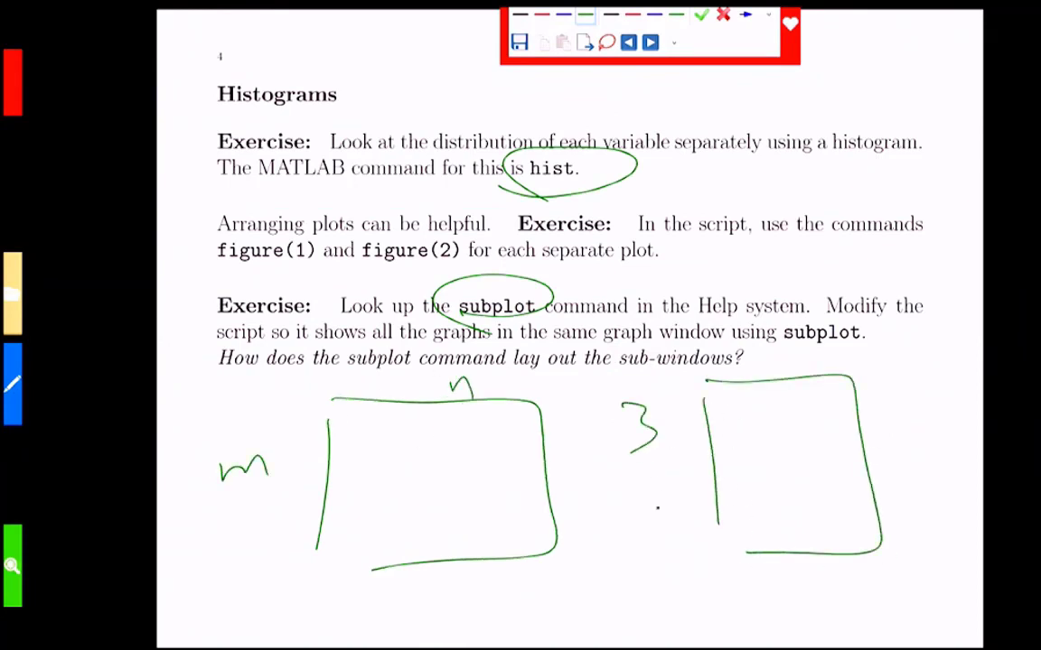
mouse_move(778, 356)
mouse_down()
mouse_move(783, 372)
mouse_move(800, 369)
mouse_move(810, 596)
mouse_up()
- Divide the second box into a 3-by-2 grid in blue and number its cells 1–6
click(563, 14)
drag(706, 440, 832, 440)
drag(720, 504, 868, 490)
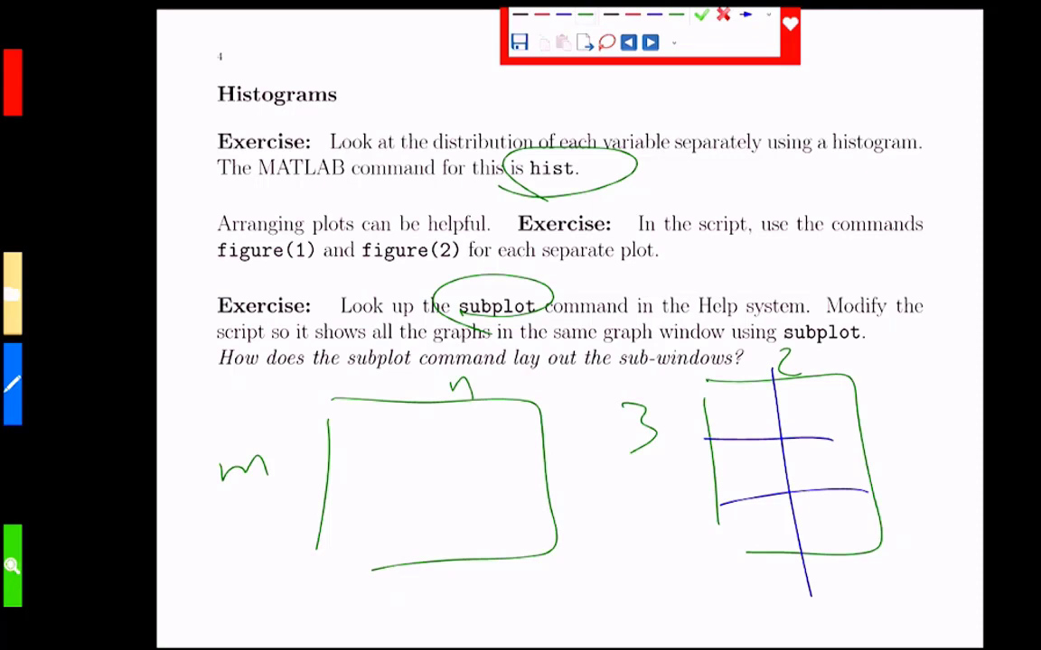
click(585, 14)
mouse_move(740, 403)
mouse_down()
mouse_move(742, 420)
mouse_move(819, 421)
mouse_up()
drag(748, 459, 752, 484)
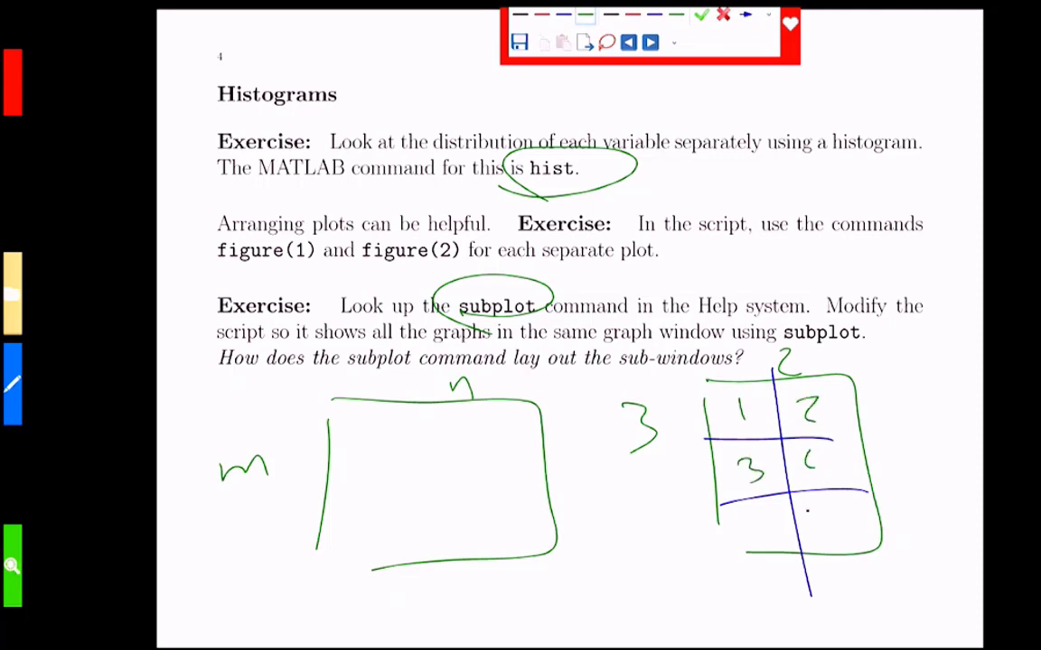
drag(810, 457, 819, 476)
drag(757, 524, 752, 544)
drag(838, 509, 835, 535)
key(Page_Down)
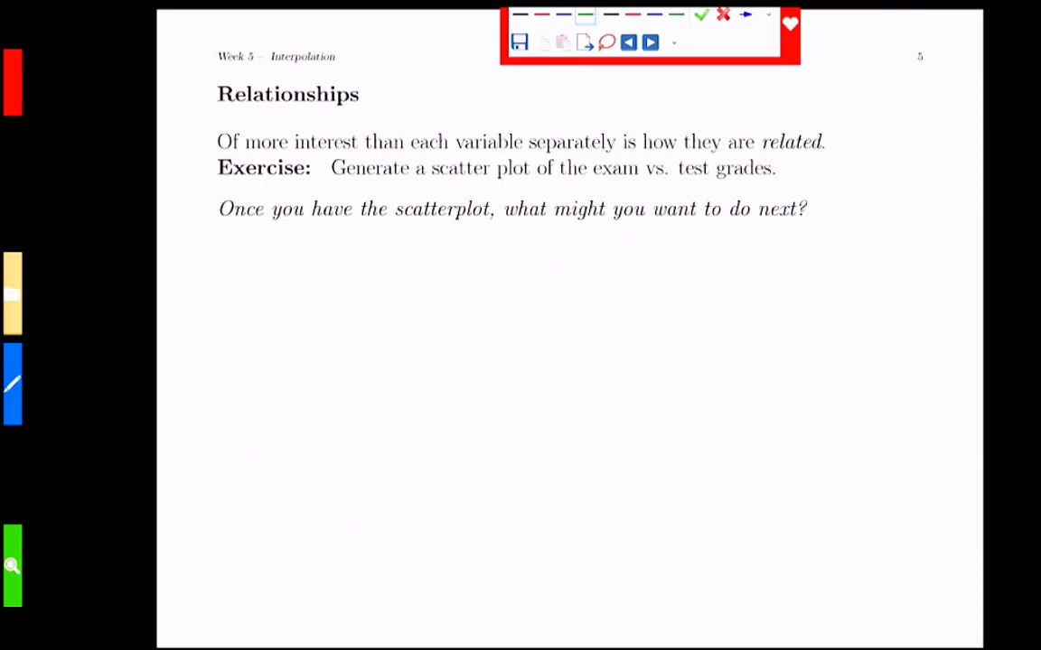
key(alt+Tab)
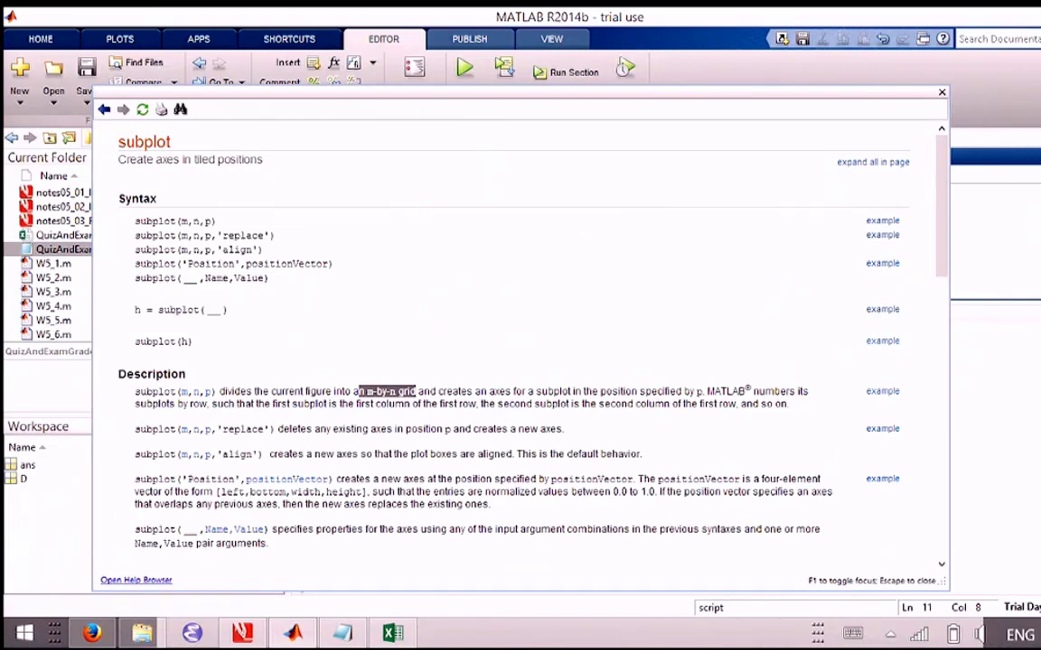
- Close the help and complete line 11 as subplot(1, 2, 1)
click(941, 91)
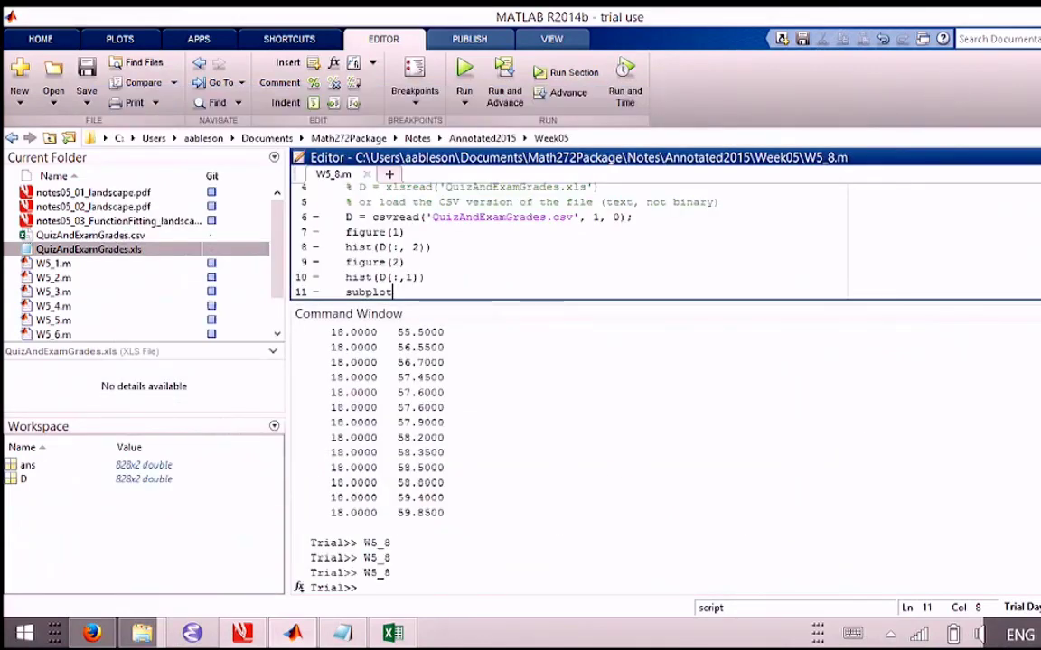
text((2)
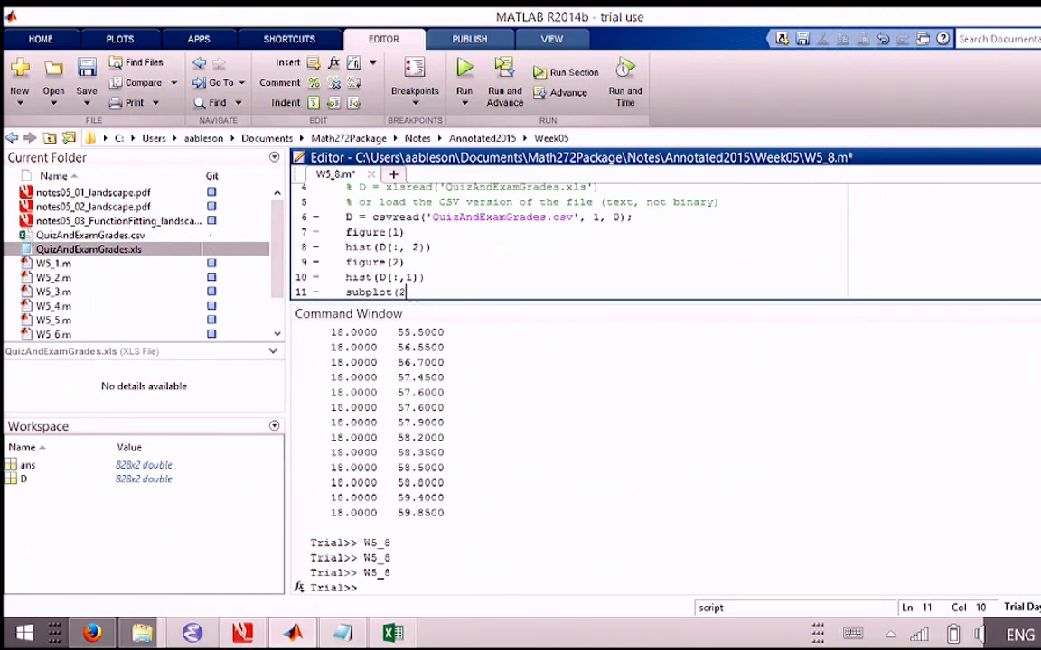
key(BackSpace)
text(1, 2, 1))
- Save the script as W5_9.m, confirming replacement of the existing file
key(alt+f)
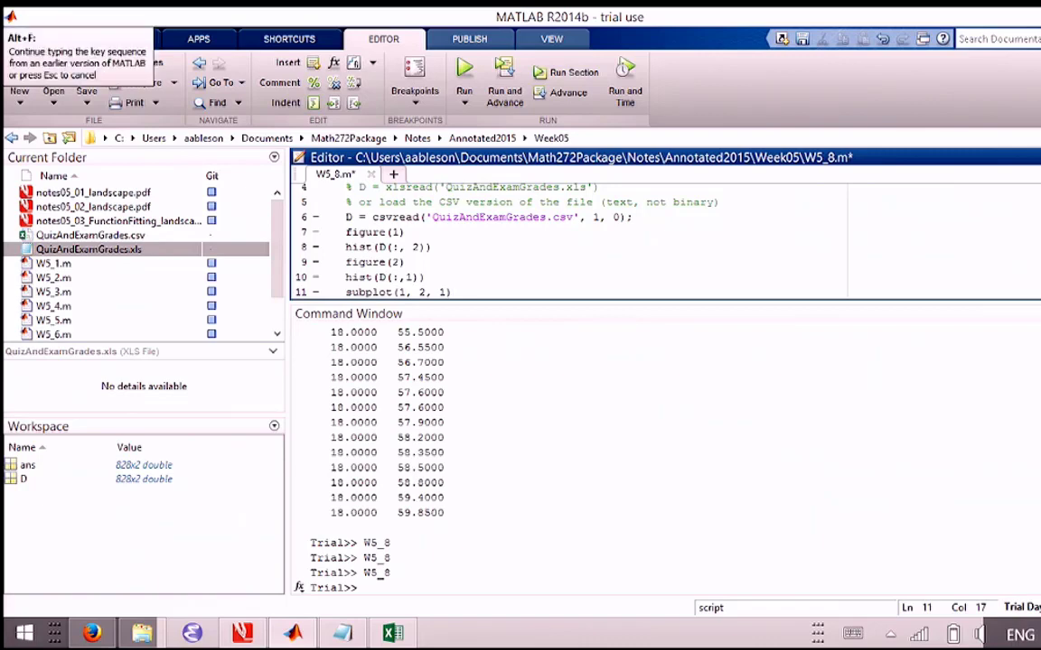
key(a)
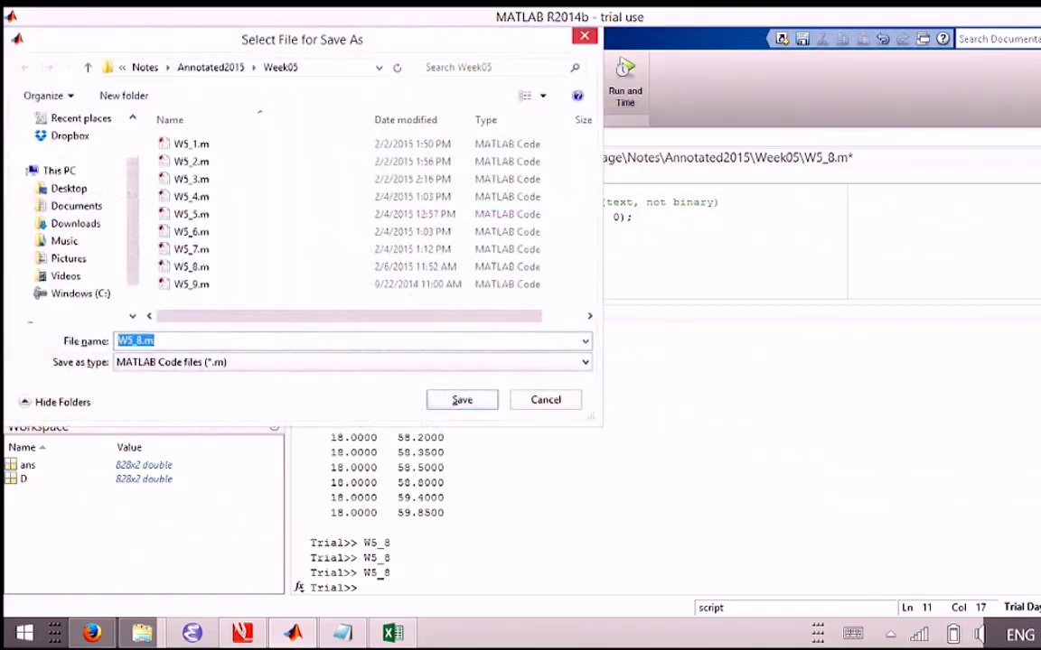
click(140, 341)
key(BackSpace)
text(9)
key(Return)
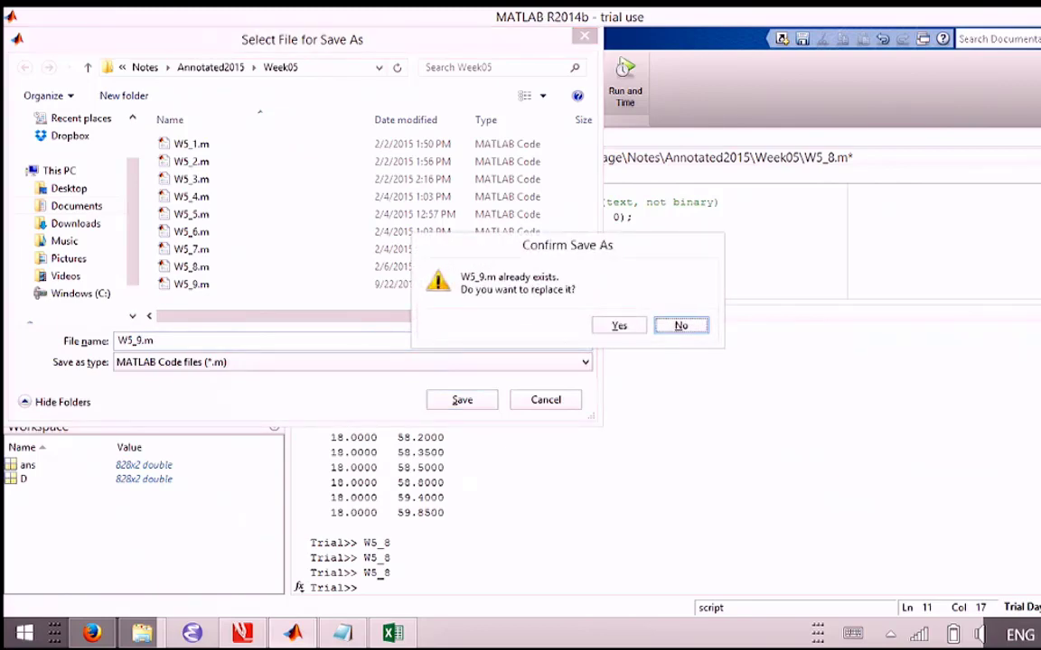
key(y)
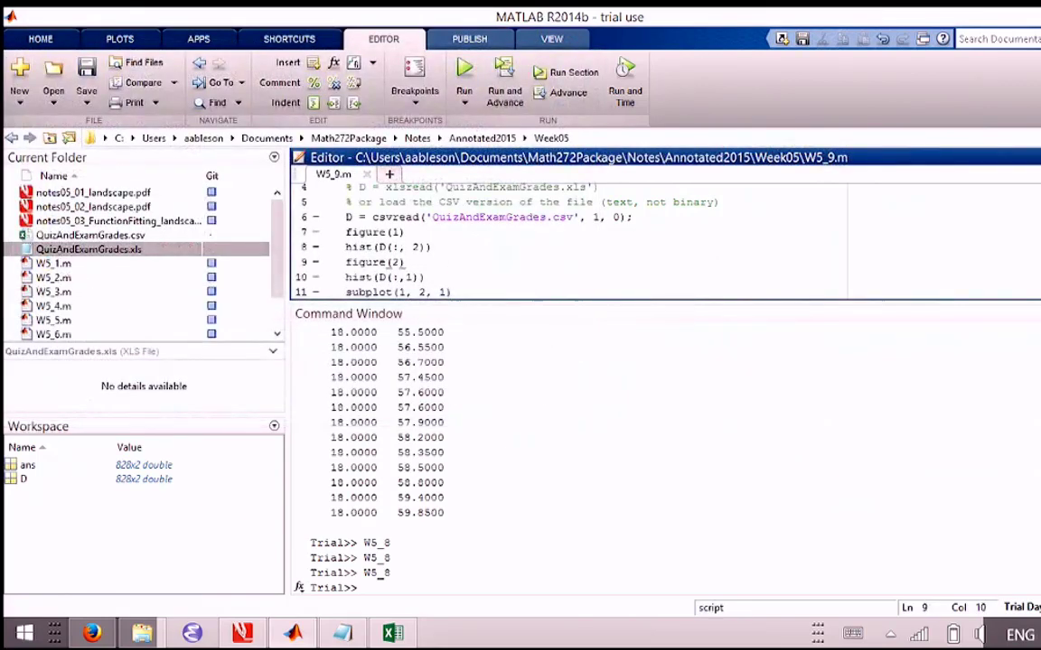
- Replace the figure(1) and hist lines with subplot(1, 2, 1);
click(346, 246)
mouse_move(346, 233)
mouse_down()
mouse_move(405, 233)
mouse_move(358, 247)
mouse_up()
key(shift+End)
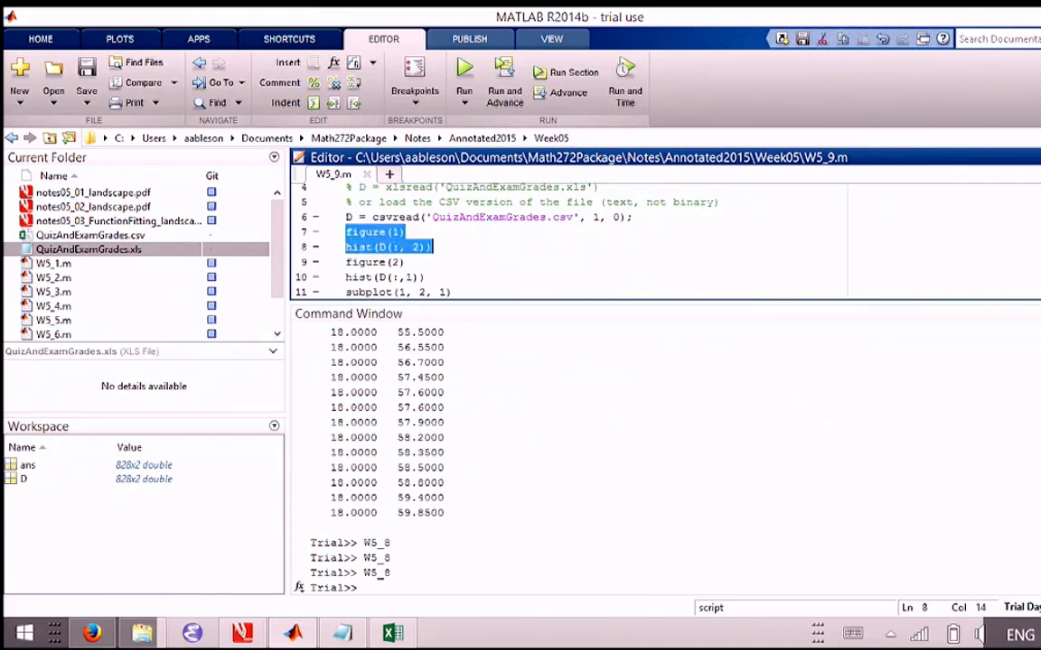
key(BackSpace)
text(sub)
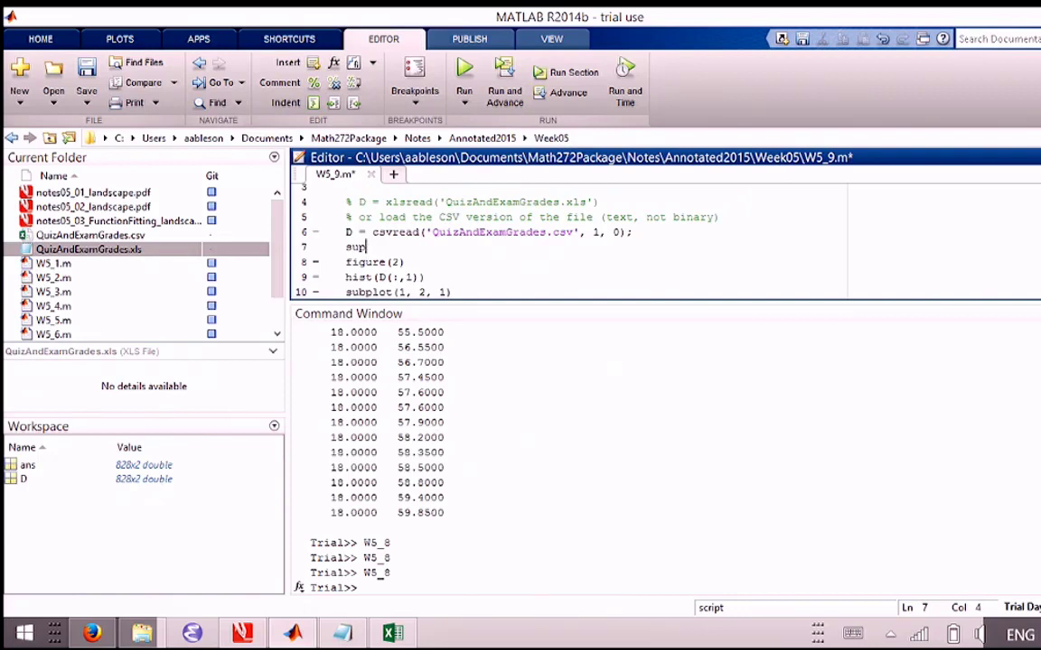
text(plot(1, 2)
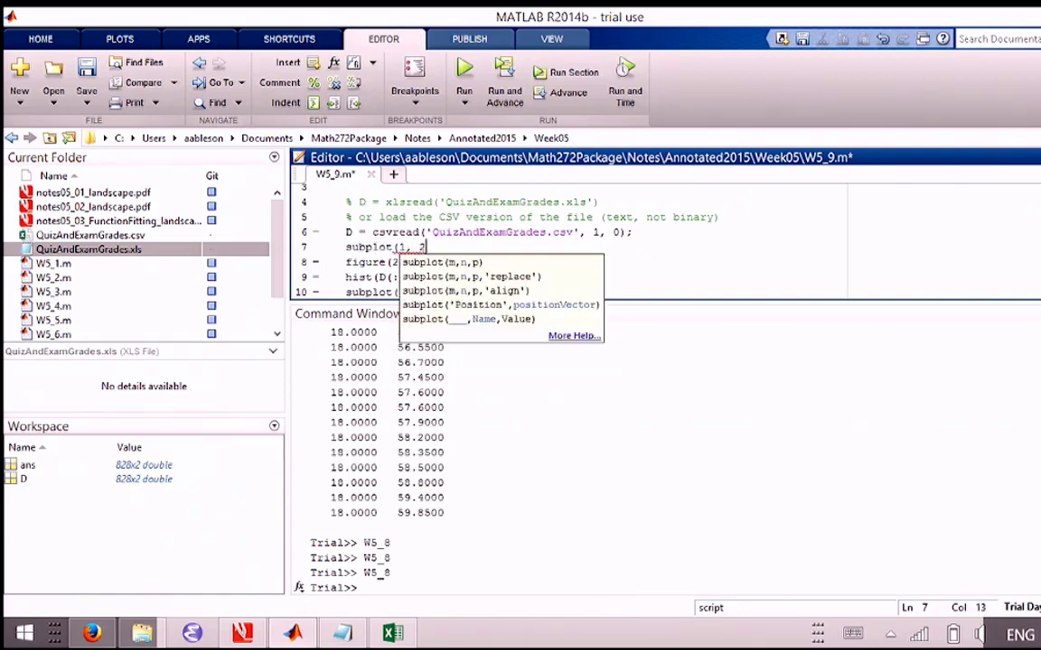
text(, 1);)
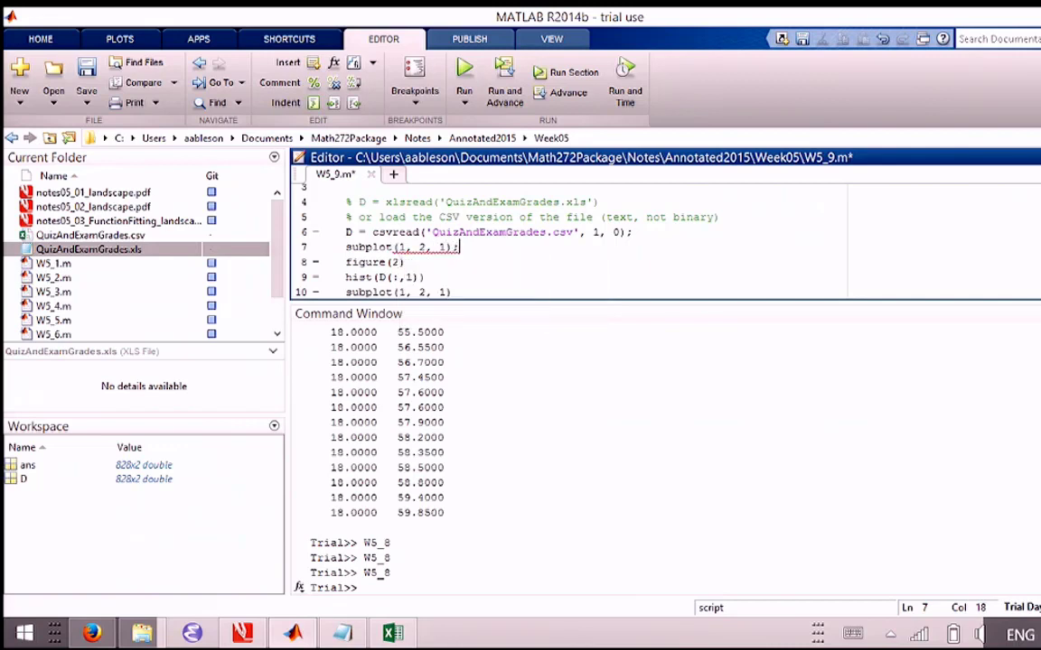
- Replace figure(2) with subplot(1, 2, 2); followed by hist(D(:, 2))
click(407, 262)
key(shift+Home)
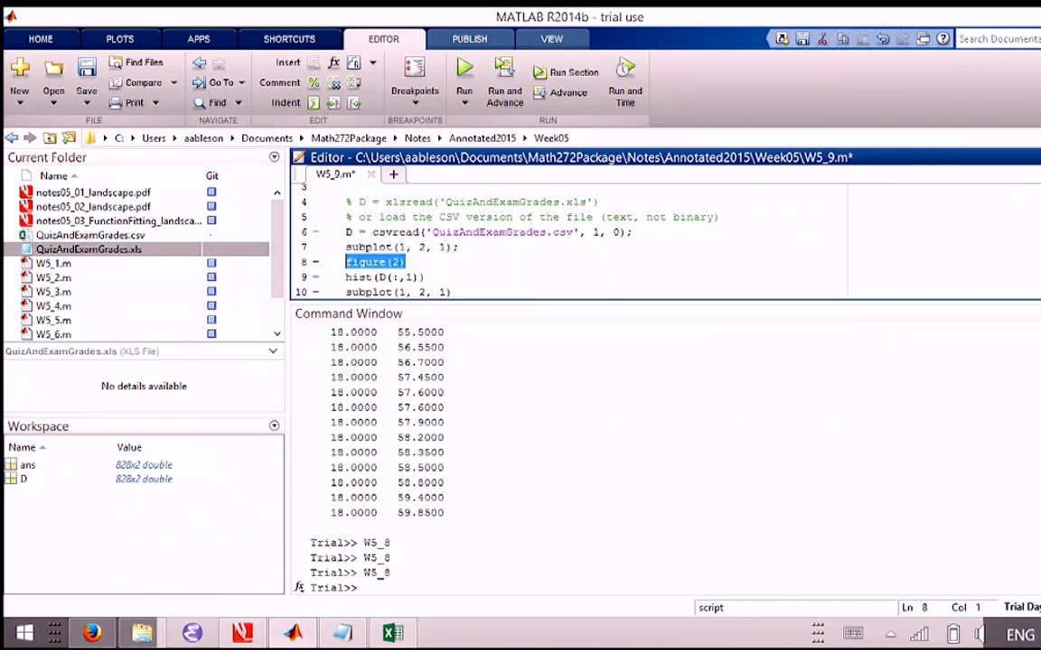
key(BackSpace)
key(BackSpace)
key(Down)
key(Down)
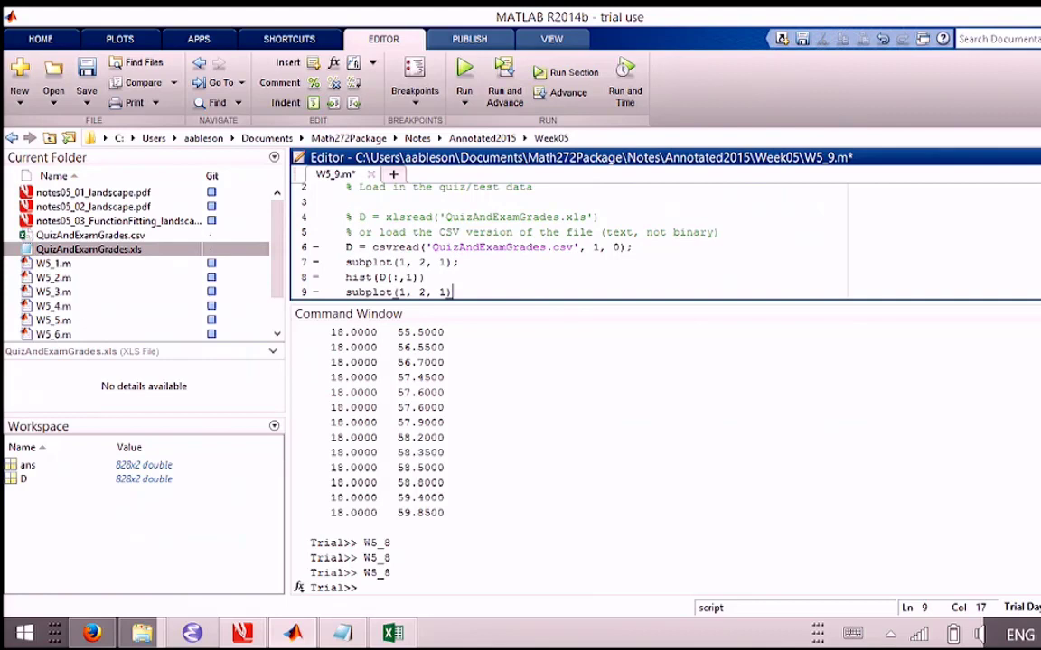
key(BackSpace)
key(BackSpace)
text(2);)
key(Return)
text(hist(D)
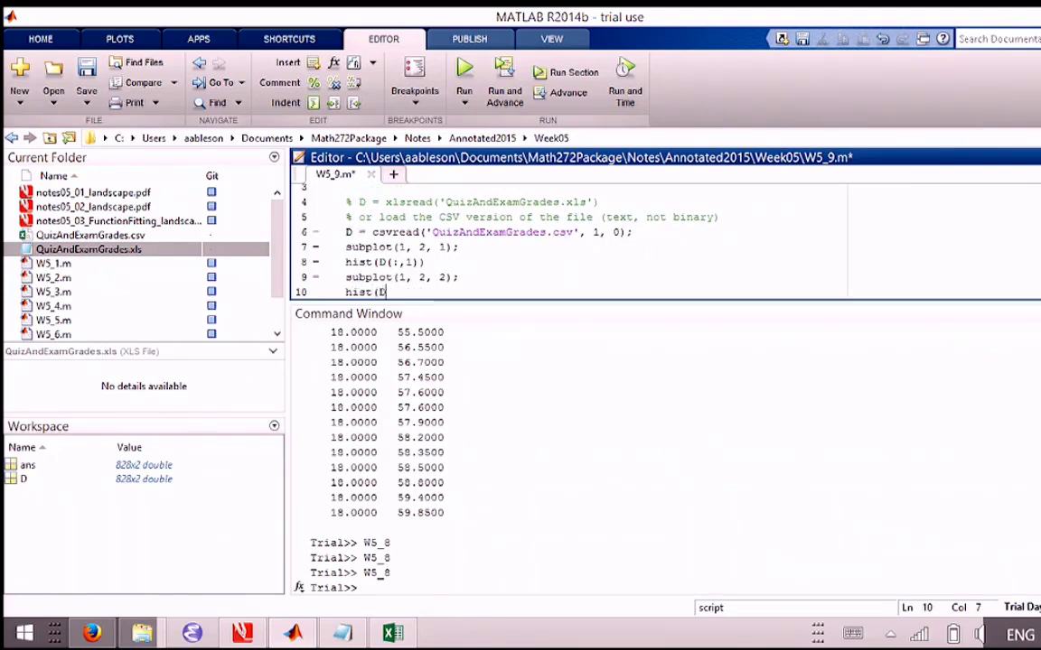
text((:, 2)))
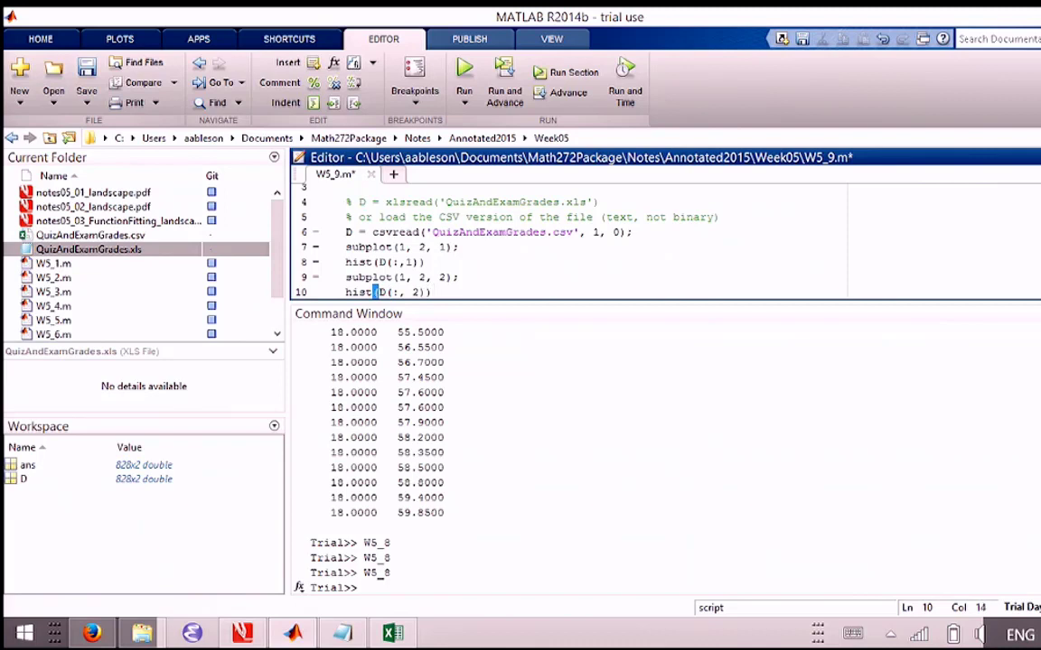
- Separate the two subplot blocks with a blank line, save W5_9, and review both blocks
key(Up)
key(Home)
key(Return)
key(Down)
key(ctrl+s)
mouse_move(336, 226)
mouse_down()
mouse_move(456, 240)
mouse_move(457, 256)
mouse_up()
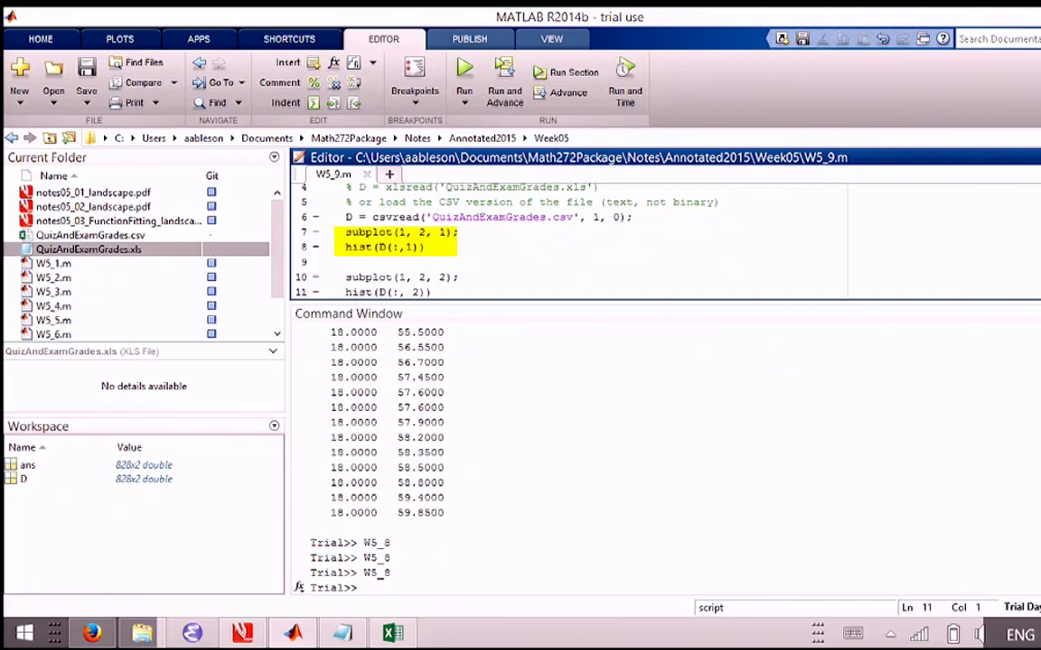
mouse_move(336, 271)
mouse_down()
mouse_move(456, 283)
mouse_move(457, 298)
mouse_up()
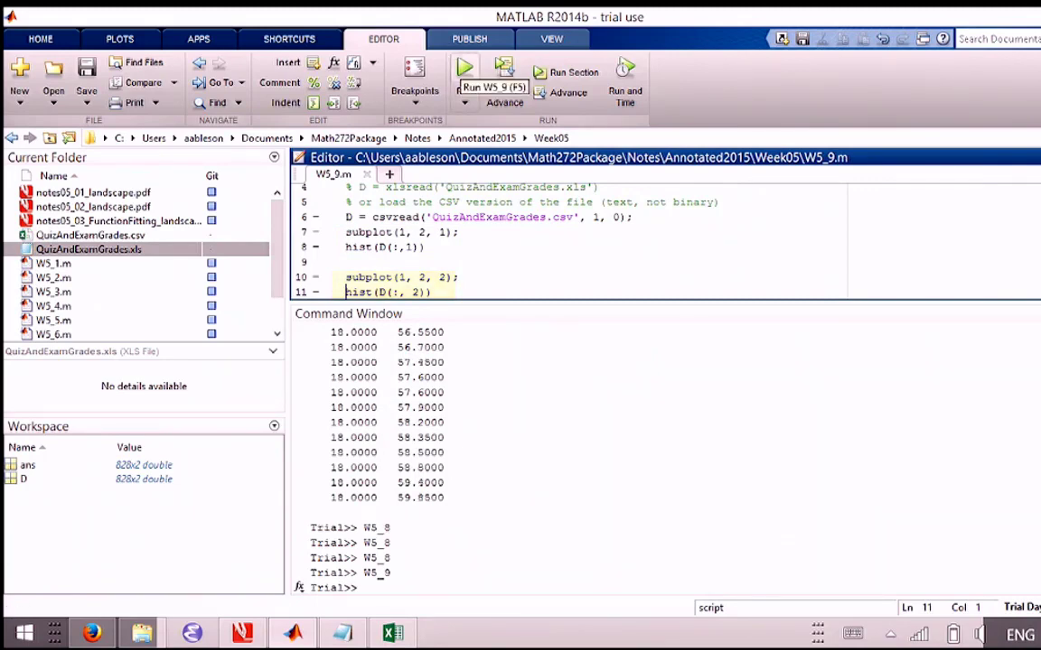
- Run W5_9, widen Figure 1 to view both histograms, then return to the notes
click(464, 70)
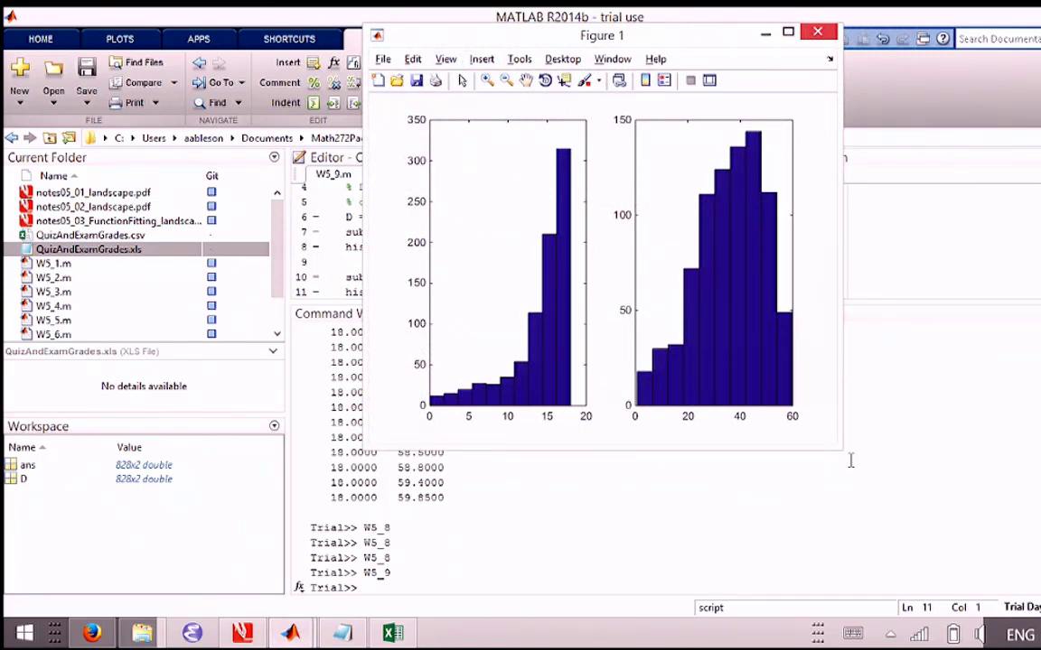
drag(842, 407, 1039, 600)
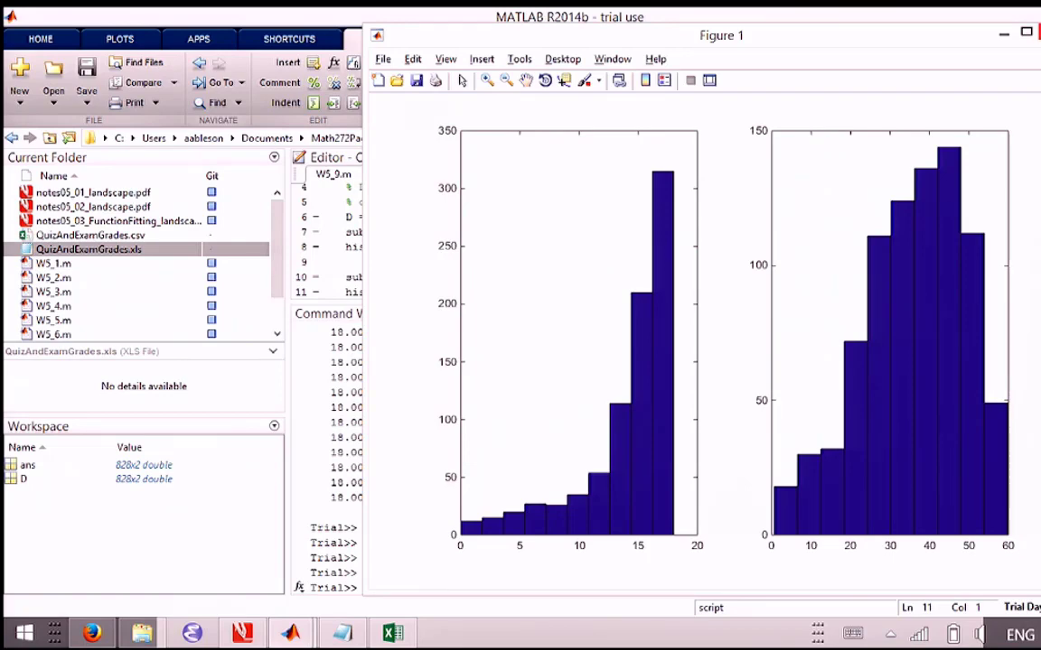
key(alt+Tab)
key(alt+Tab)
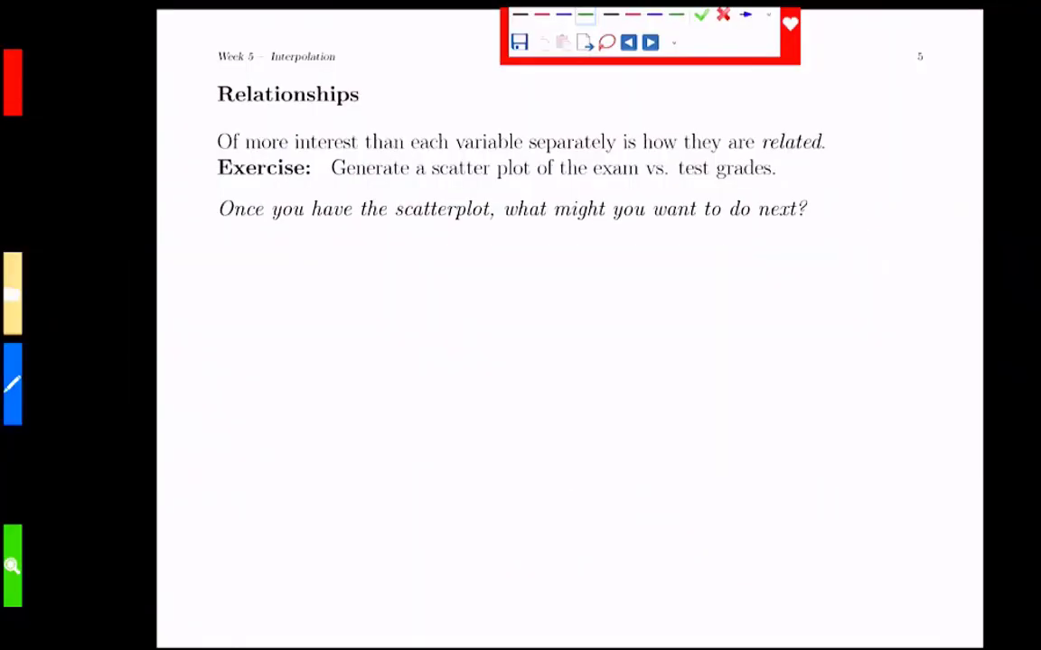
- With the blue pen, circle 'are related.' and underline 'scatter' on the Relationships slide
click(563, 14)
mouse_move(817, 99)
mouse_down()
mouse_move(858, 115)
mouse_move(830, 113)
mouse_up()
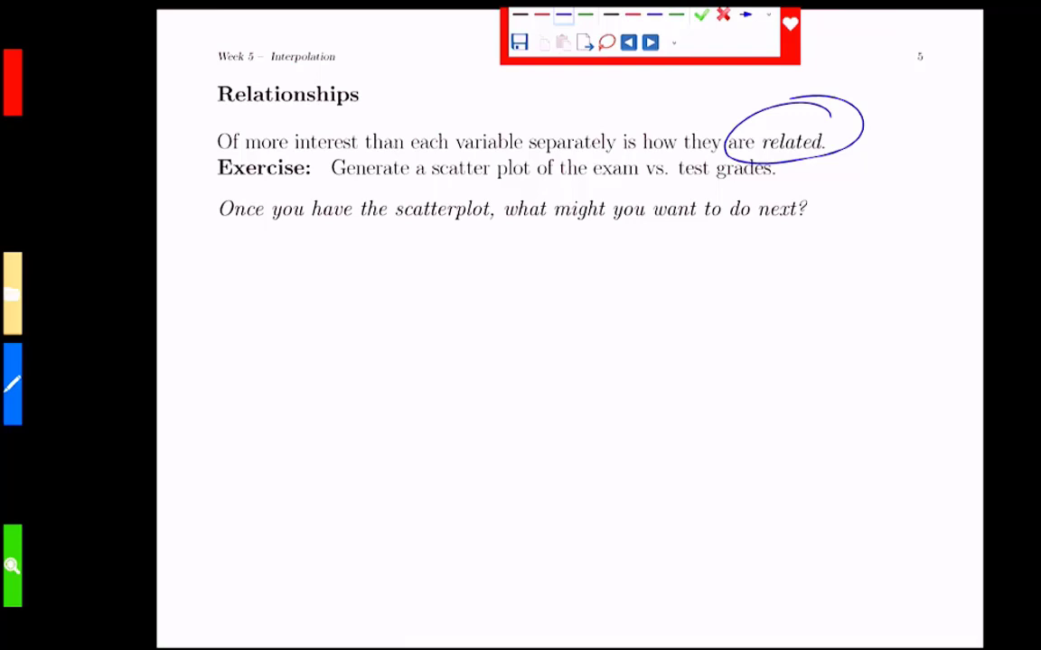
drag(427, 178, 488, 181)
- Replace the histogram code with plot(D(:, 1), D(:, 2)), run W5_10, and close the line plot
key(alt+Tab)
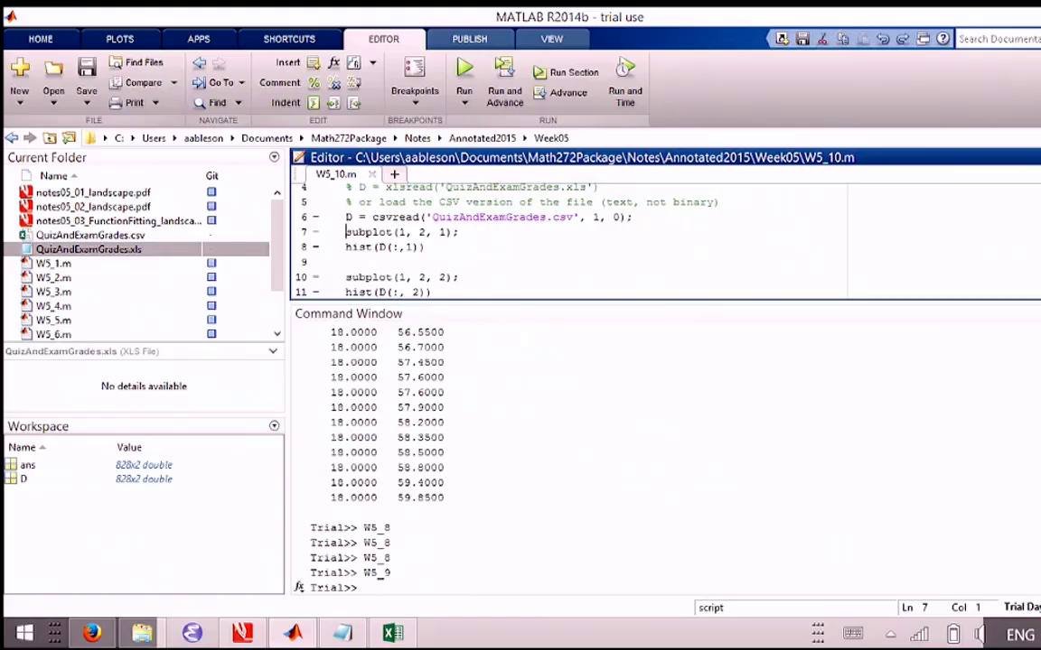
drag(312, 232, 312, 291)
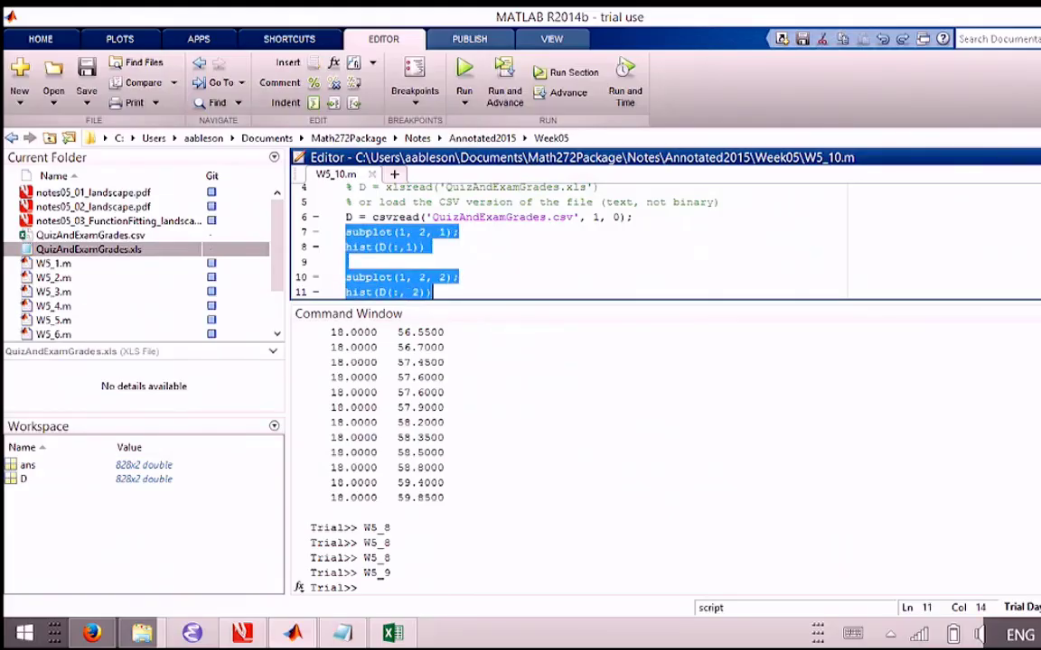
key(Delete)
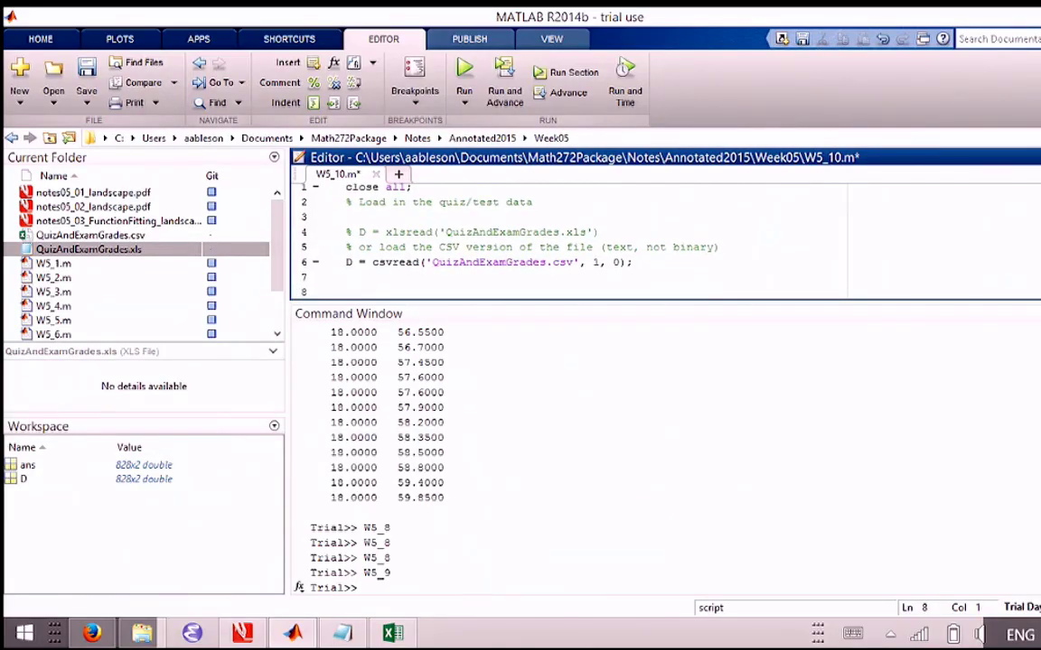
text(plot(D(:, 1),   D(:, 2)))
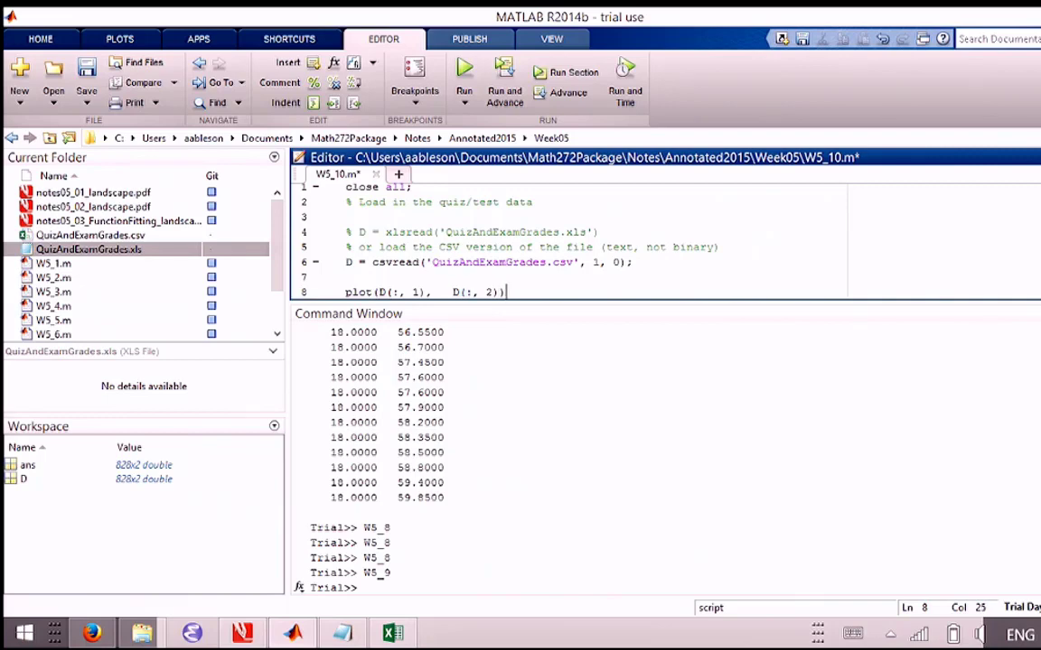
key(F5)
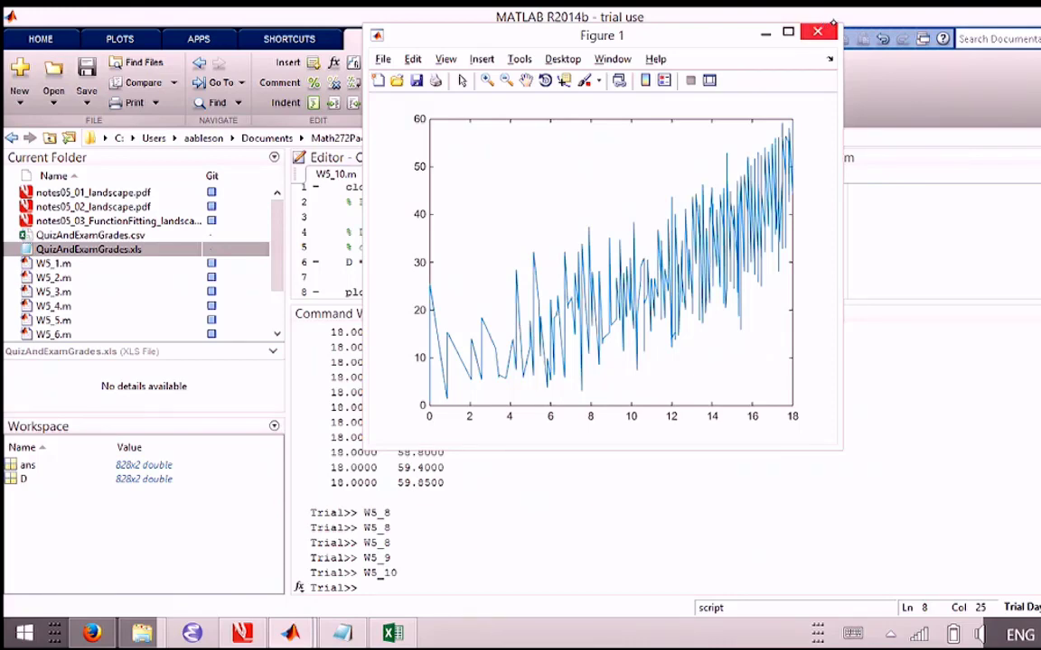
click(765, 32)
- Add the '.' marker to the plot call, save and run W5_10, and enlarge the scatter
text(), ')
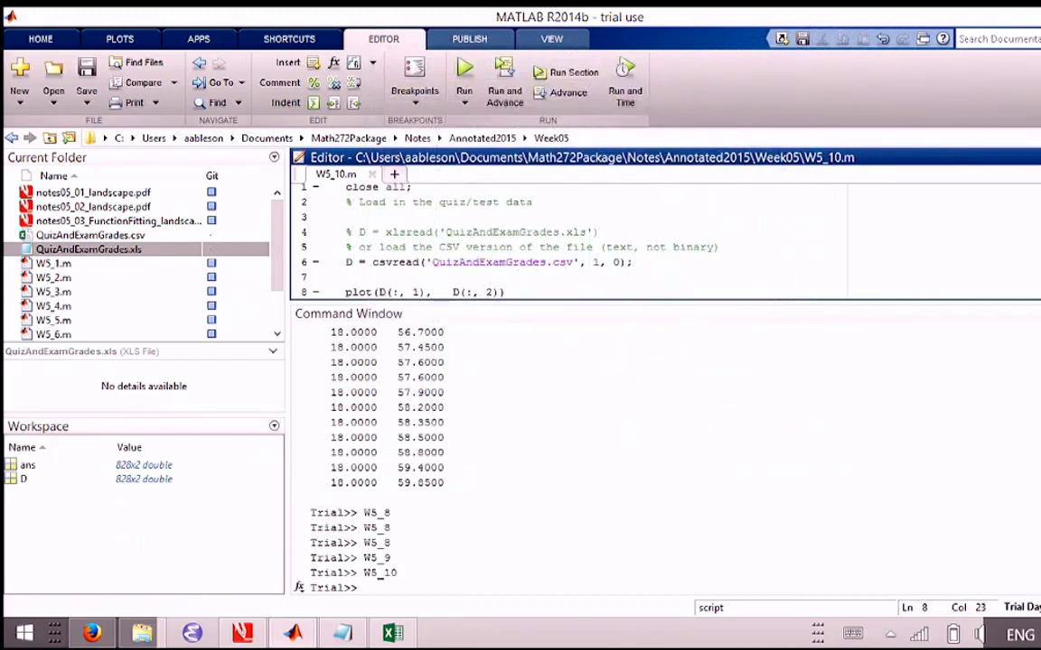
text(.')
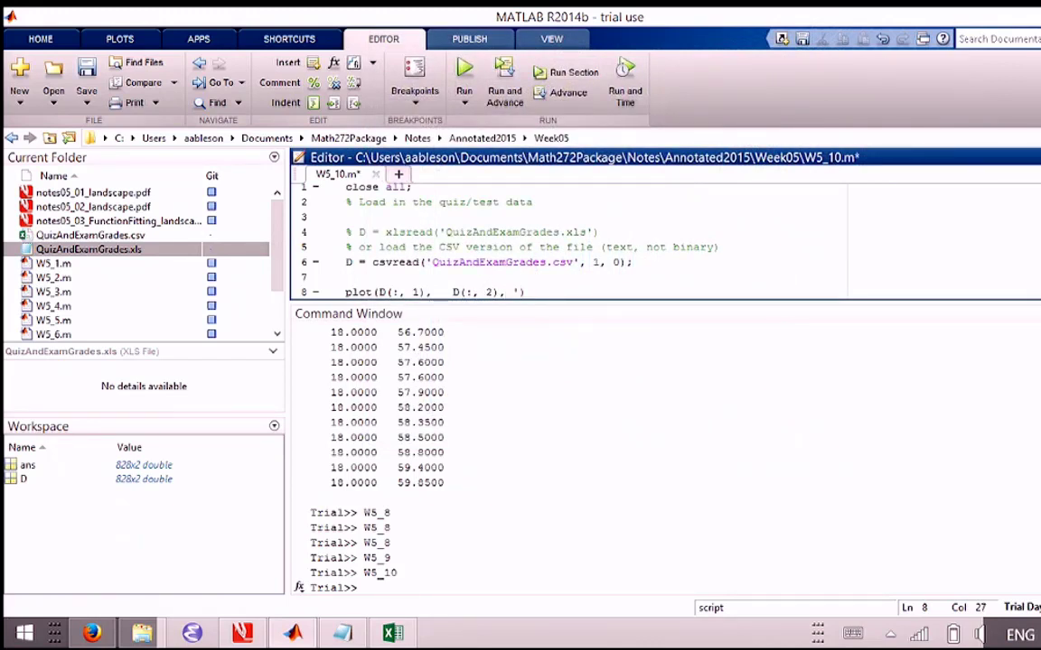
key(ctrl+s)
key(F5)
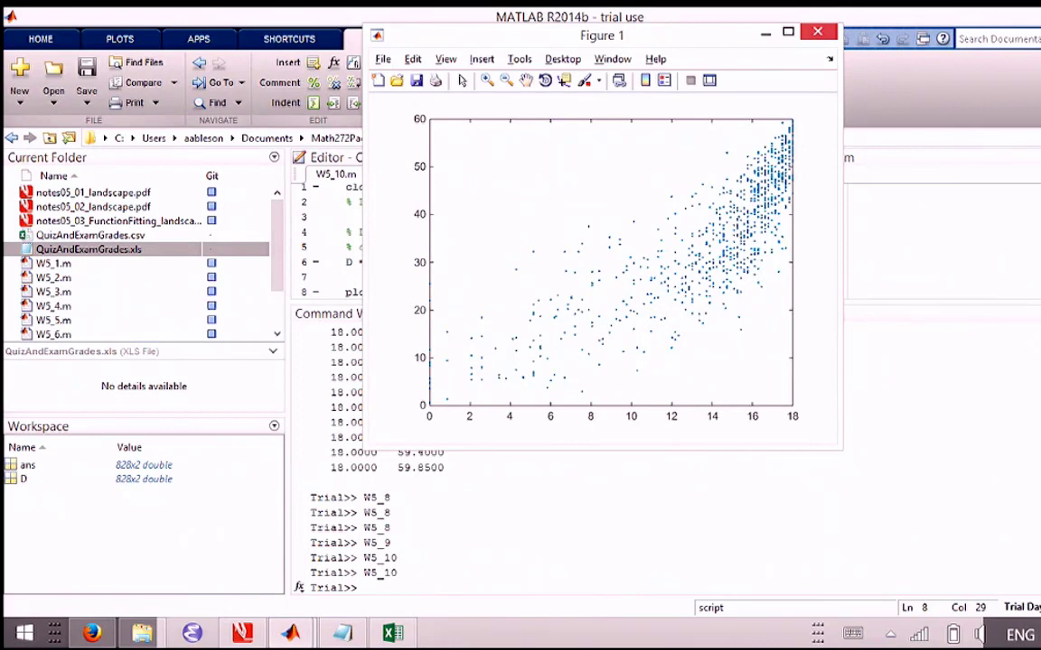
drag(848, 456, 1006, 571)
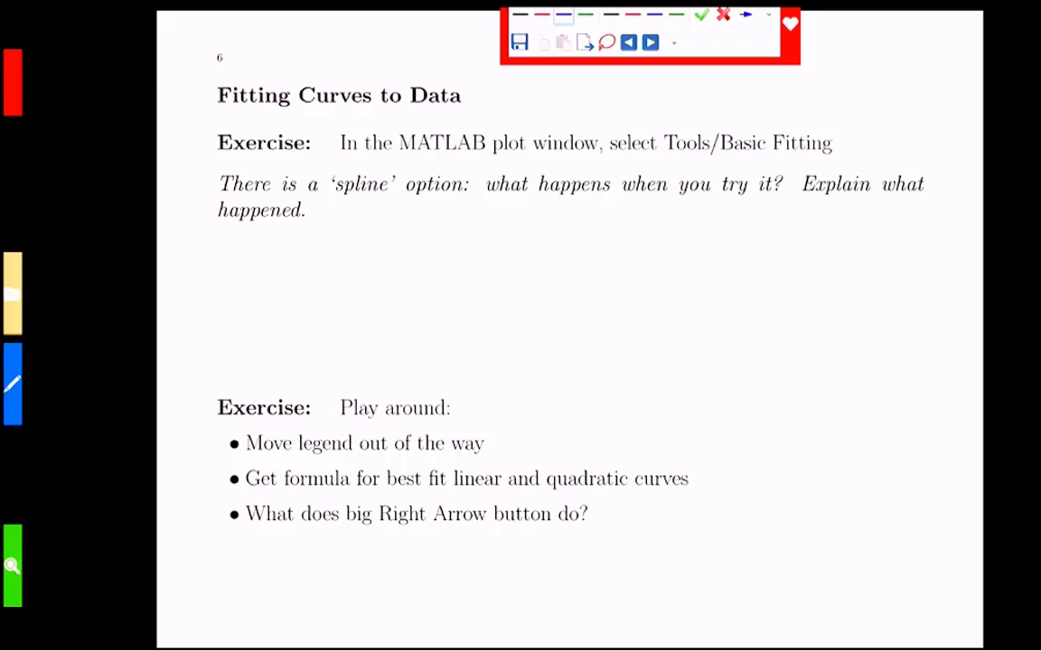
- Circle 'select Tools/Basic Fitting' in blue and bring the Figure 1 scatter plot forward
mouse_move(832, 116)
mouse_down()
mouse_move(752, 108)
mouse_move(885, 131)
mouse_move(842, 119)
mouse_up()
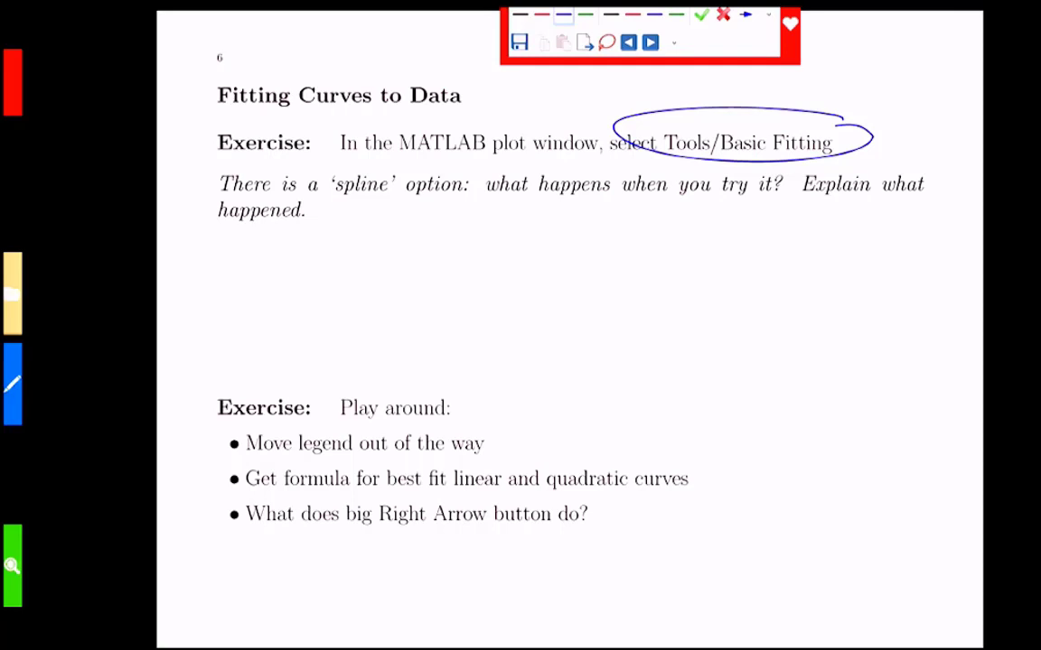
key(alt+Tab)
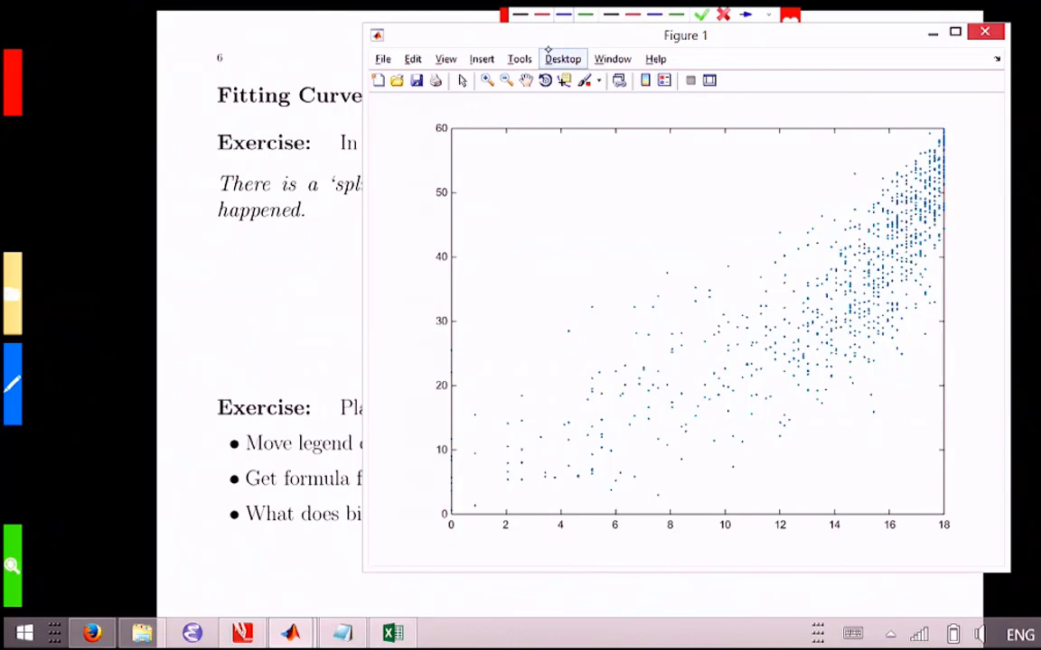
- Open Tools > Basic Fitting for the quiz-vs-exam scatter, glancing at the slide before returning
click(519, 57)
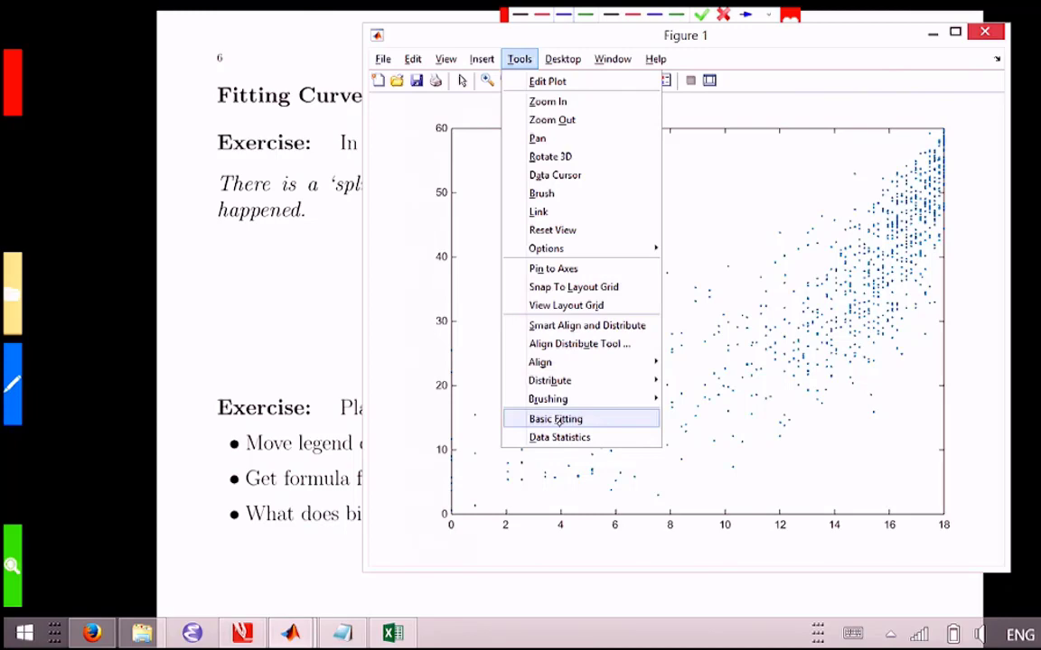
click(553, 420)
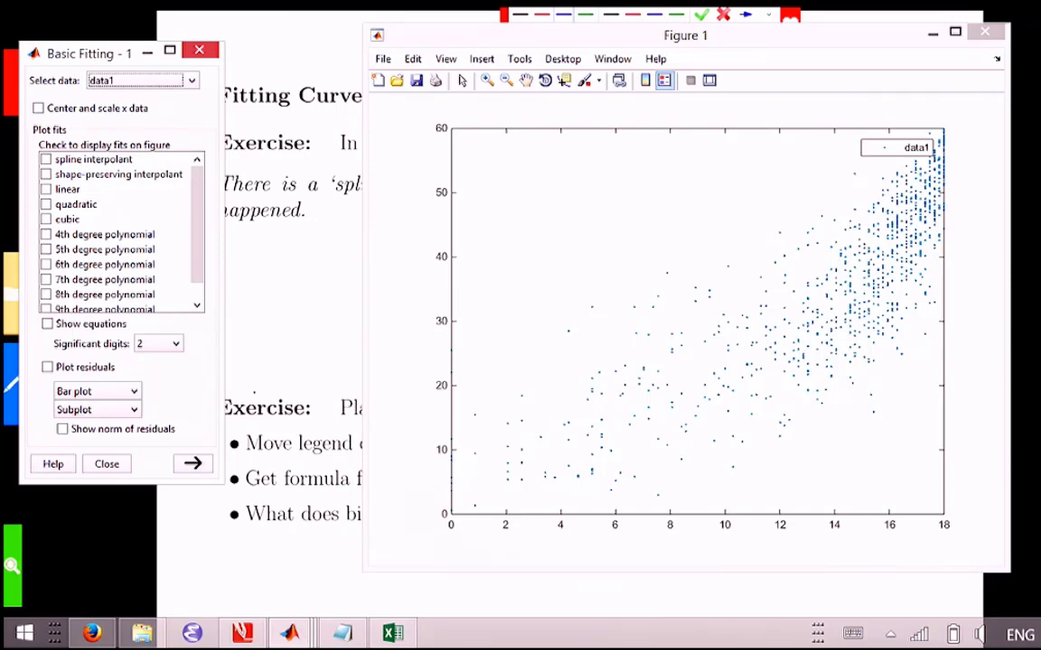
key(alt+Tab)
key(alt+Tab)
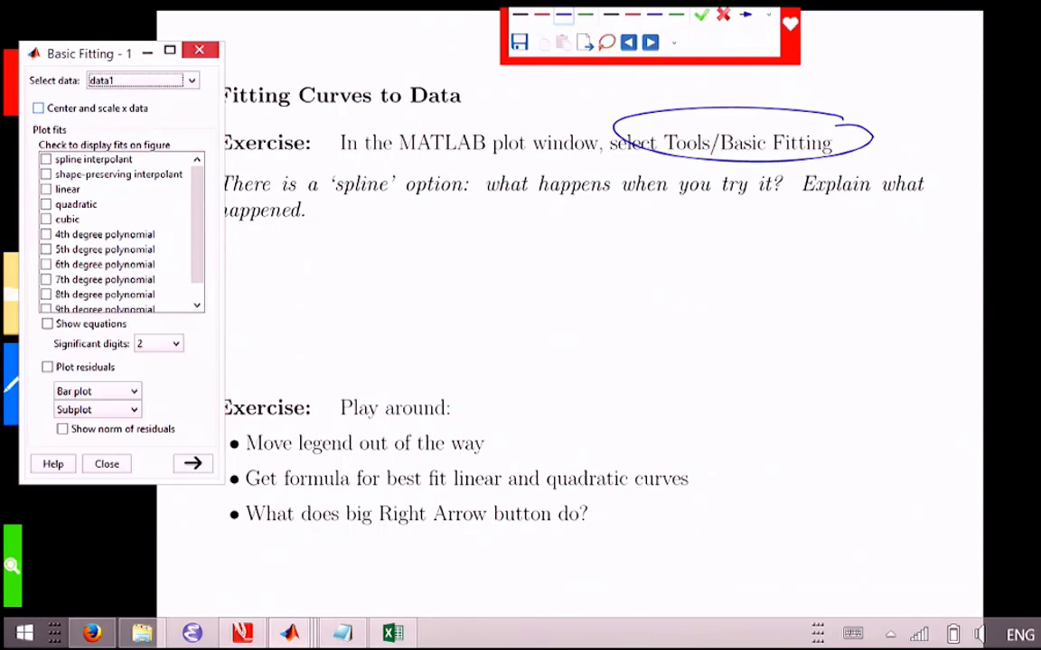
key(alt+Tab)
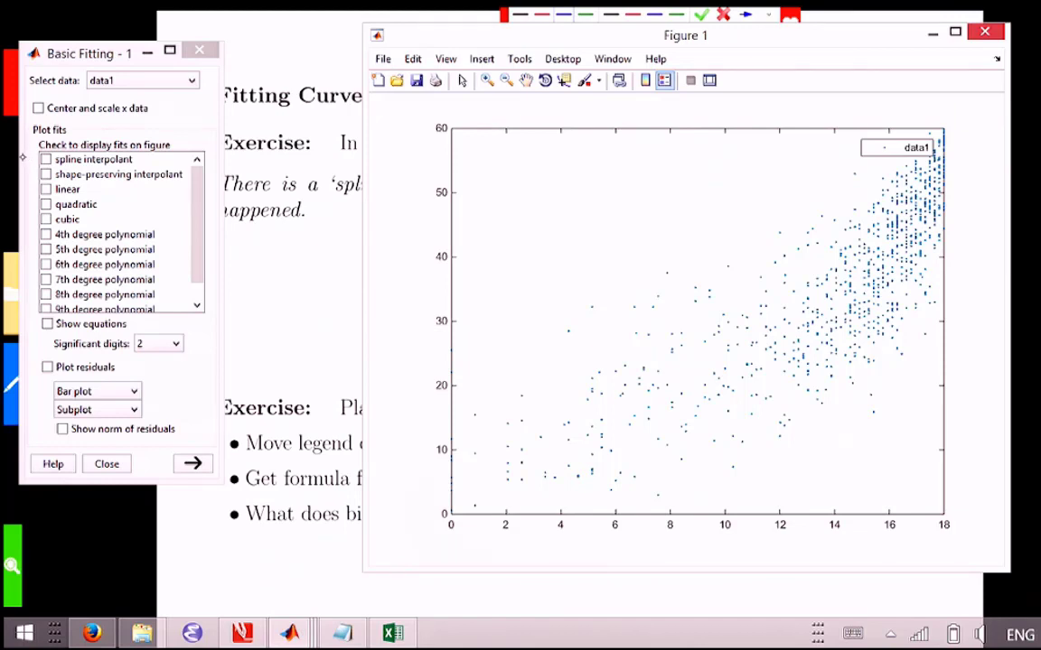
click(46, 159)
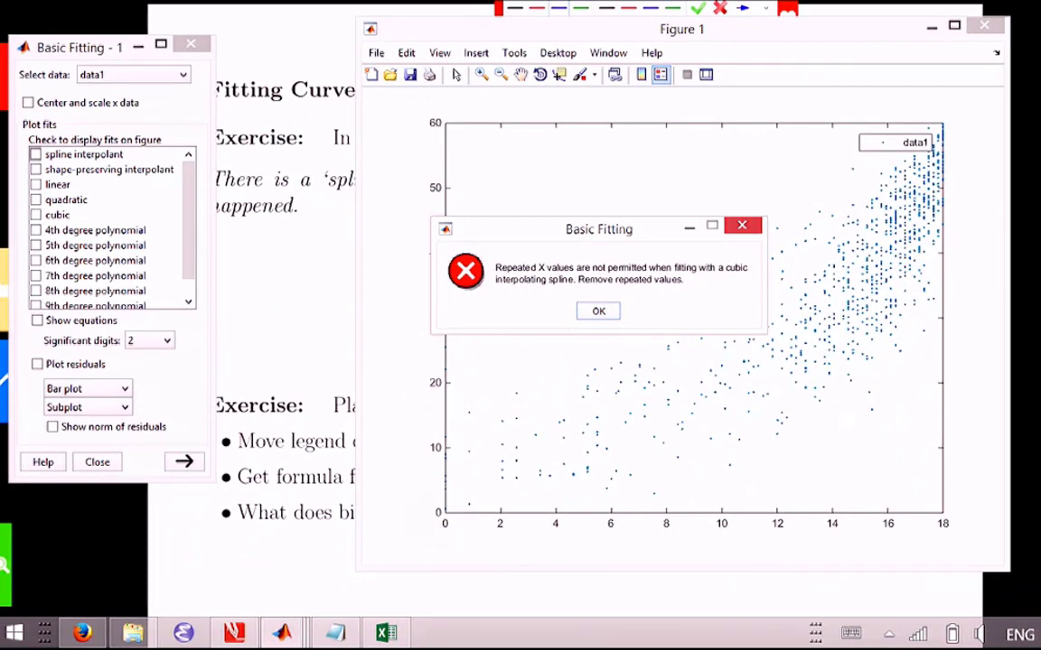
key(Return)
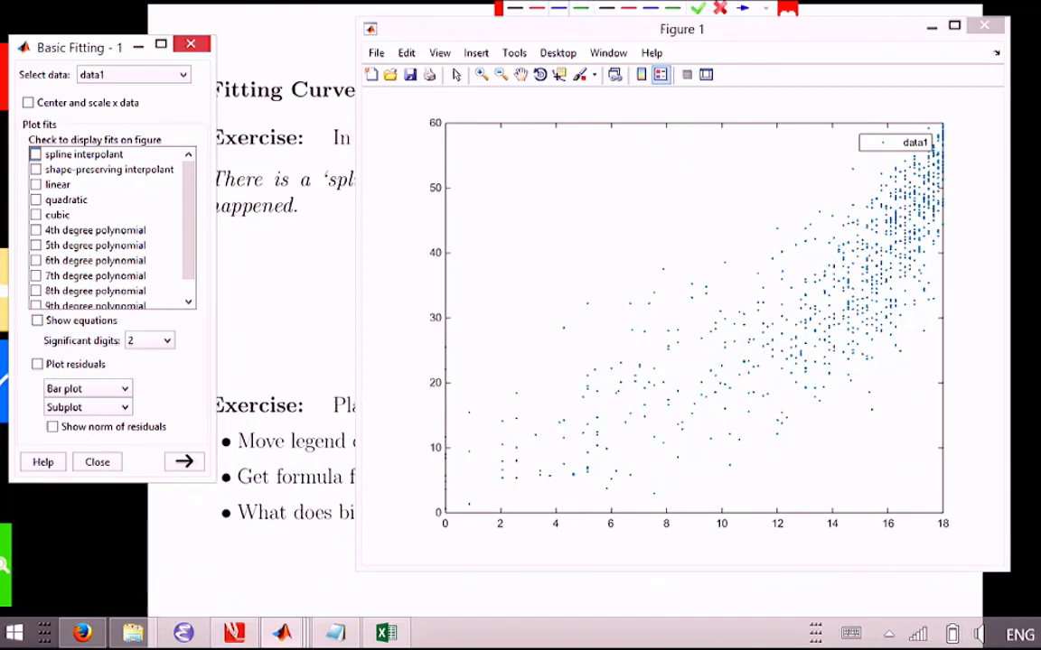
- Copy Figure 1 with Edit > Copy Figure, paste it onto the slide, and enlarge it
click(406, 52)
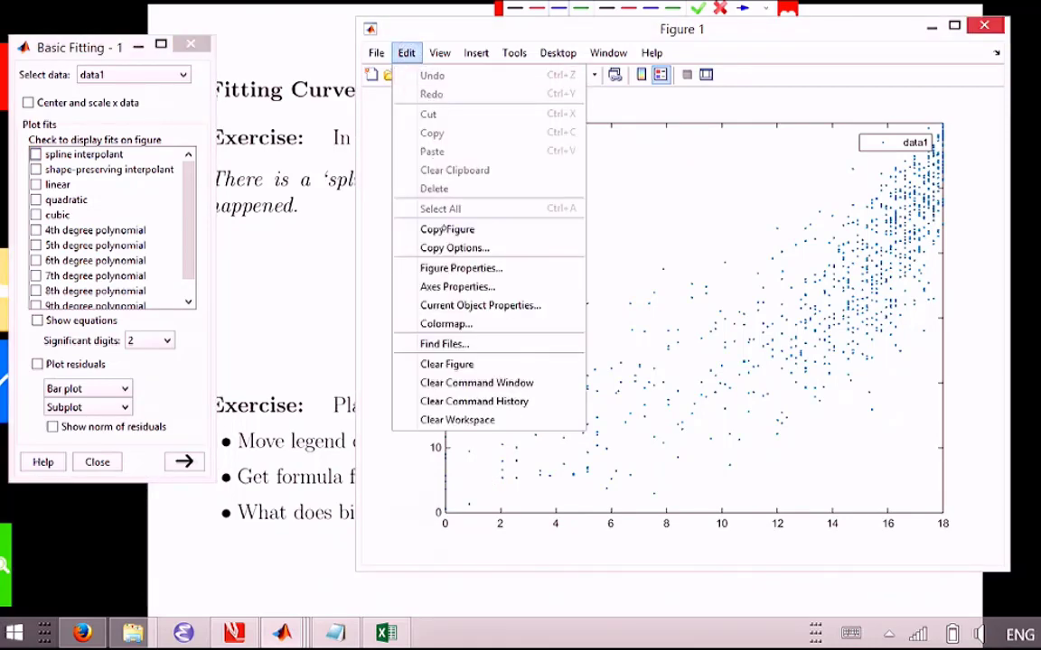
click(446, 229)
key(alt+Tab)
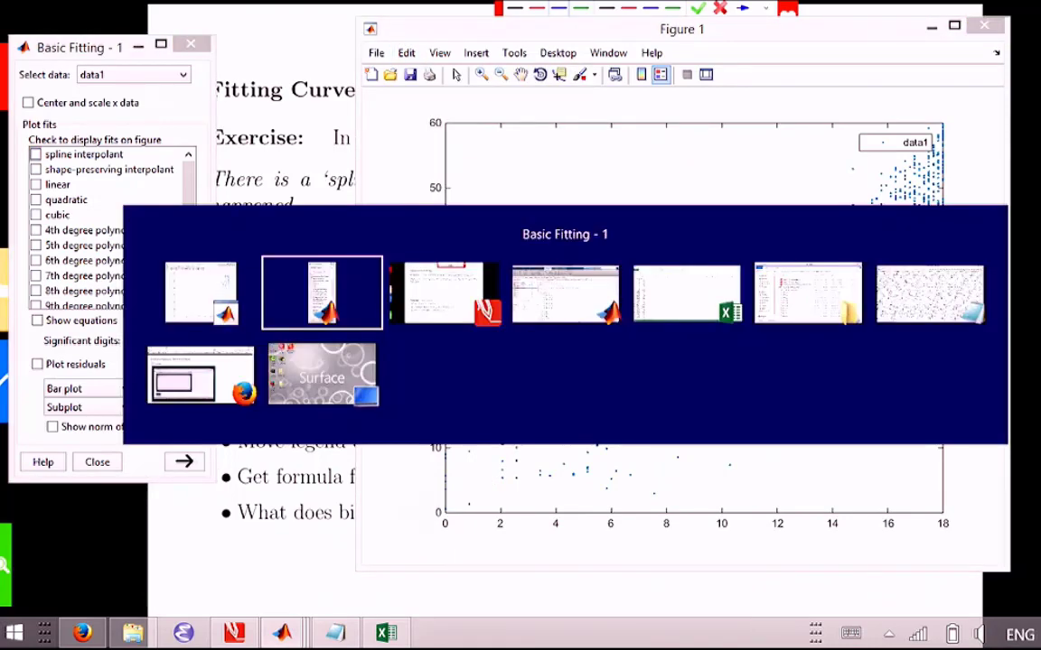
key(ctrl+v)
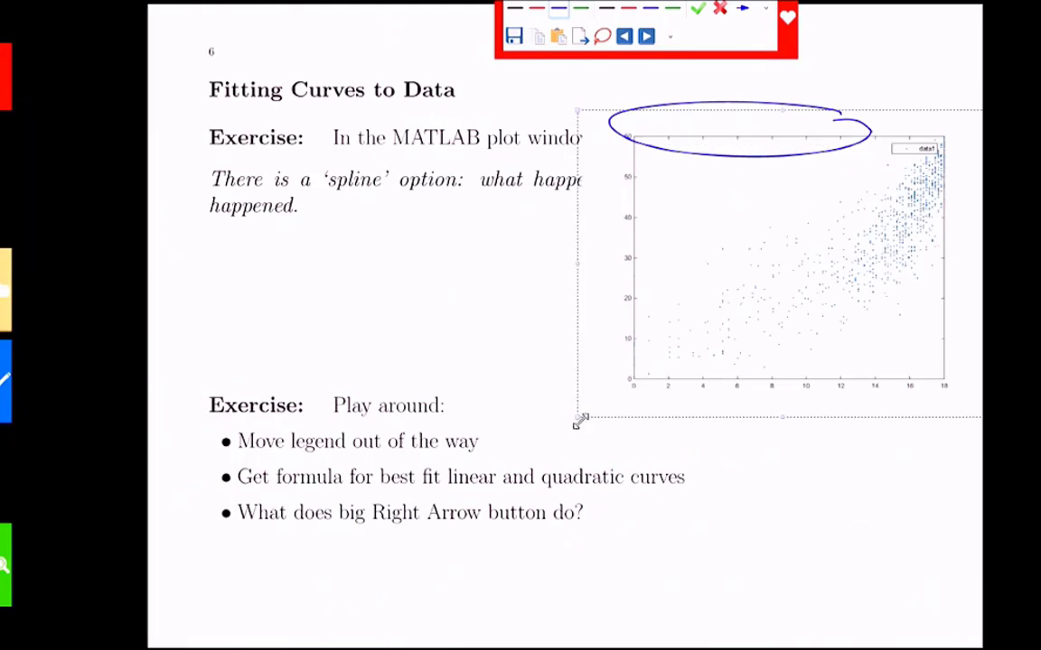
drag(583, 421, 365, 649)
key(Escape)
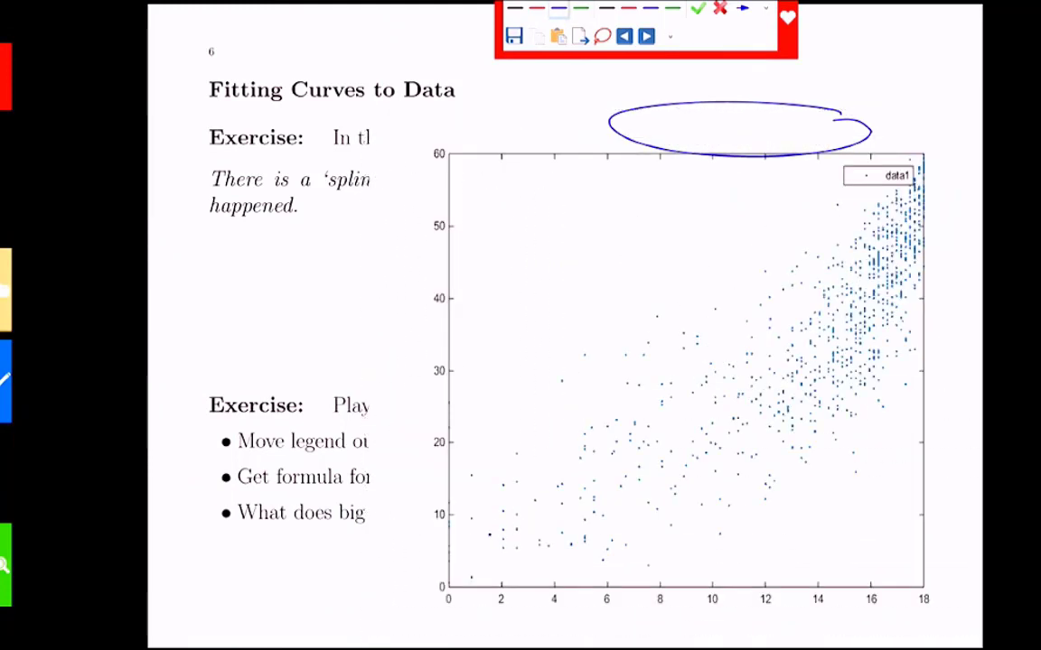
- Sketch a curved fit, a wiggly stroke, a straight line and a vertical line at 8 over the plot
mouse_move(501, 529)
mouse_down()
mouse_move(721, 409)
mouse_move(855, 287)
mouse_move(933, 170)
mouse_up()
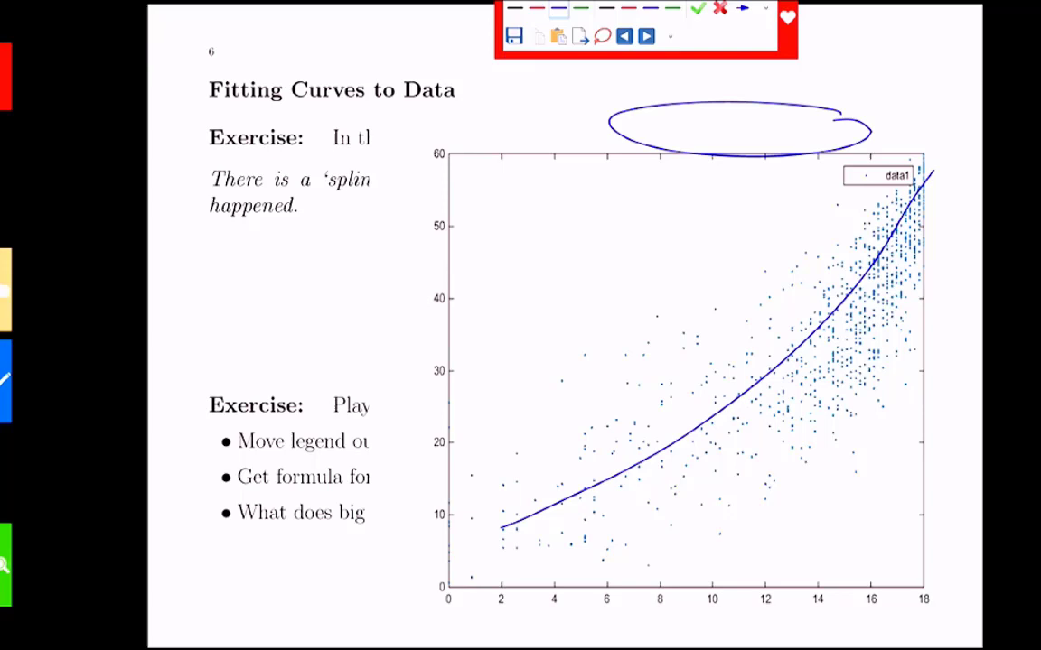
mouse_move(470, 582)
mouse_down()
mouse_move(477, 523)
mouse_move(490, 568)
mouse_move(505, 477)
mouse_move(509, 562)
mouse_move(519, 463)
mouse_move(530, 560)
mouse_move(534, 501)
mouse_move(545, 533)
mouse_move(557, 485)
mouse_move(560, 524)
mouse_move(564, 368)
mouse_move(575, 384)
mouse_move(571, 547)
mouse_move(591, 395)
mouse_up()
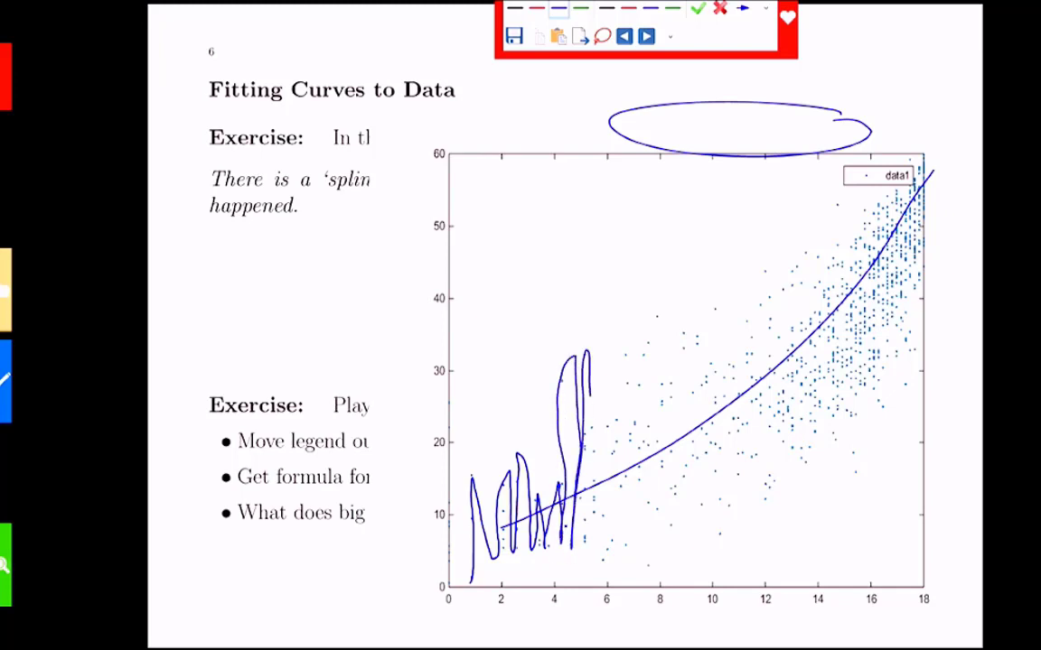
drag(543, 531, 664, 459)
drag(664, 459, 784, 394)
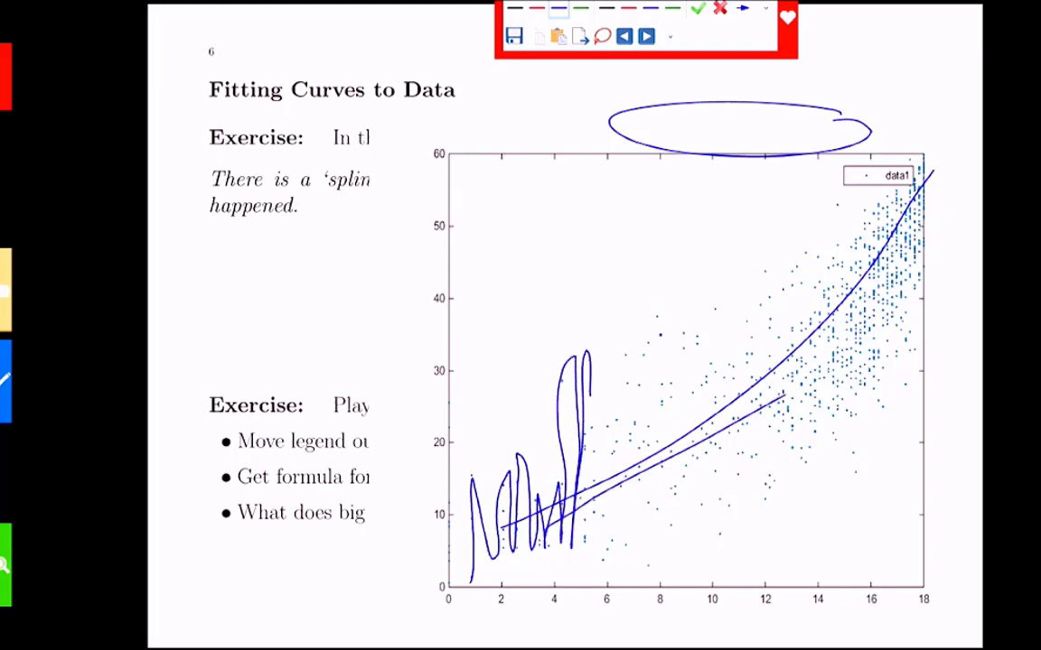
drag(660, 311, 657, 594)
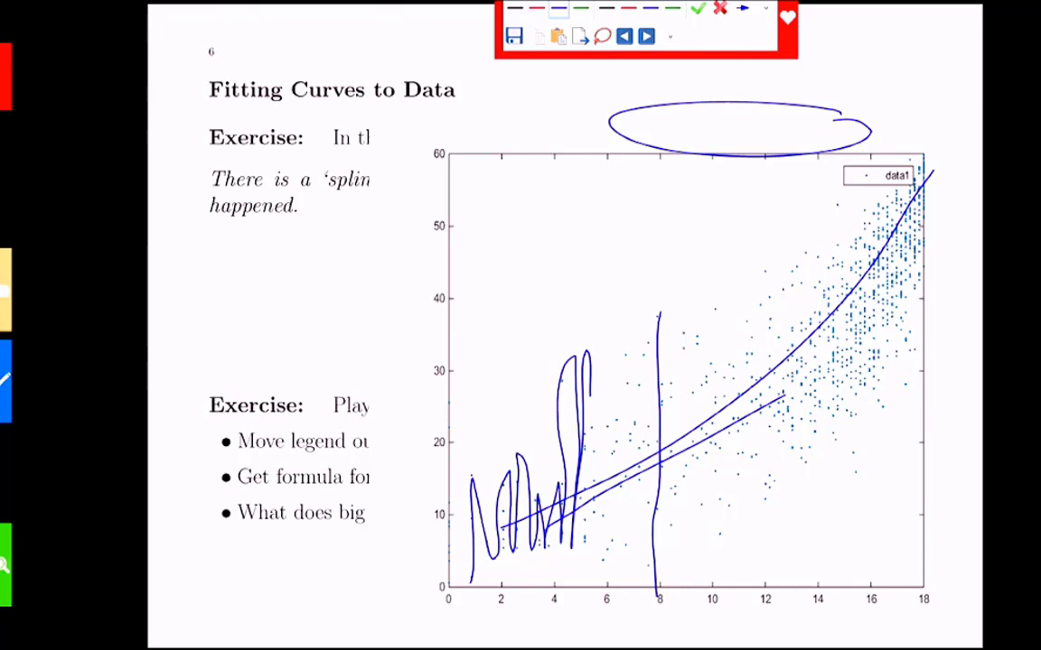
click(602, 36)
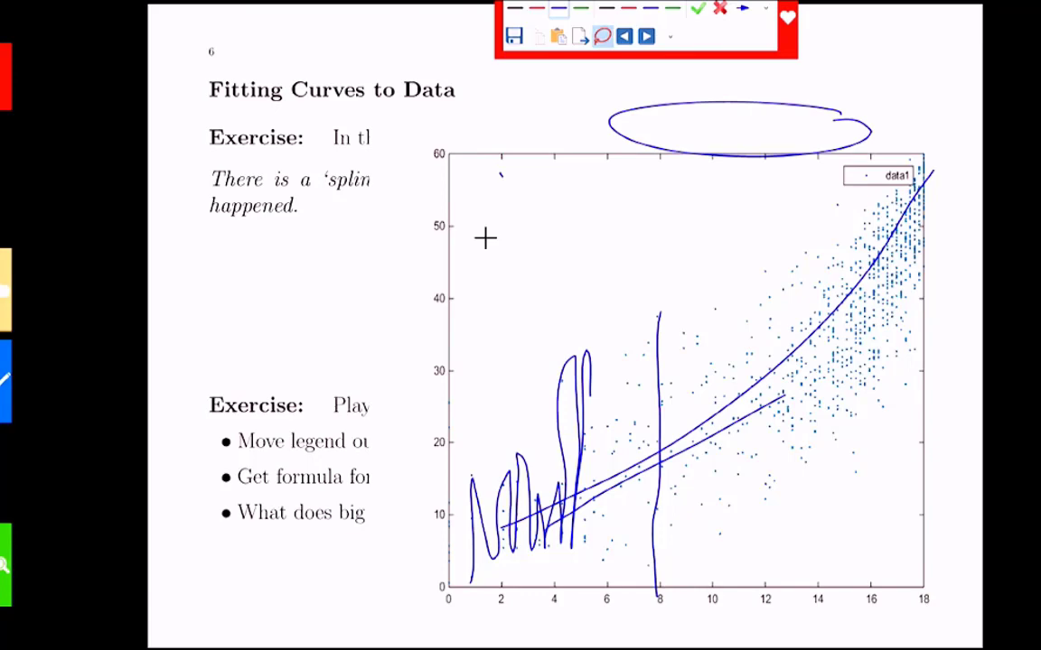
- Lasso-select ink on the slide, then return to MATLAB's Basic Fitting dialog
mouse_move(506, 237)
mouse_down()
mouse_move(690, 166)
mouse_move(461, 162)
mouse_up()
key(alt+Tab)
key(alt+Tab)
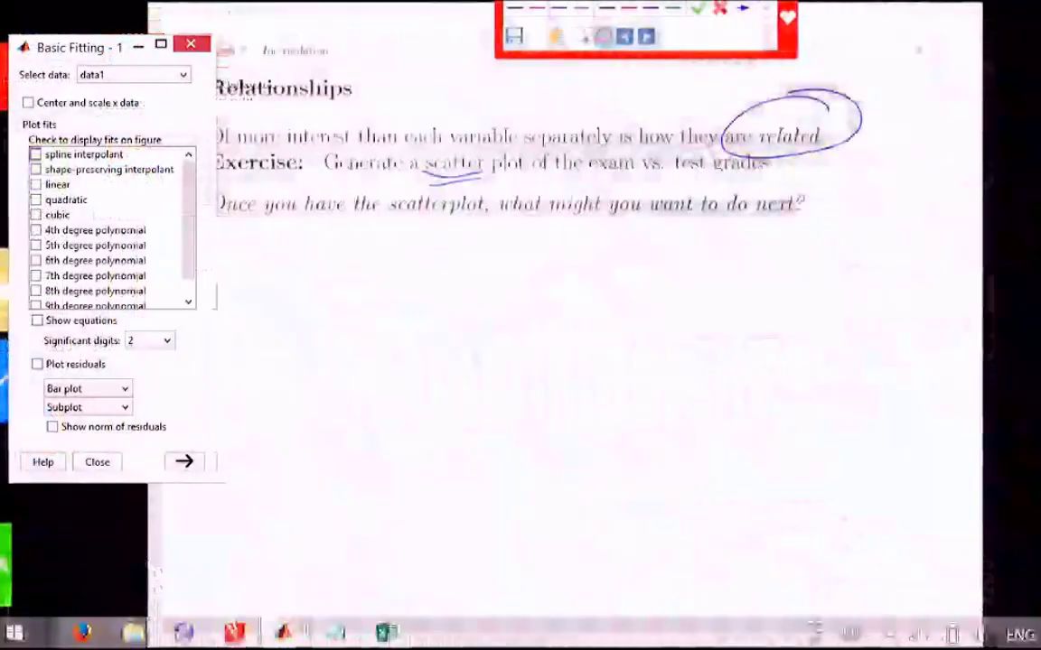
key(alt+Tab)
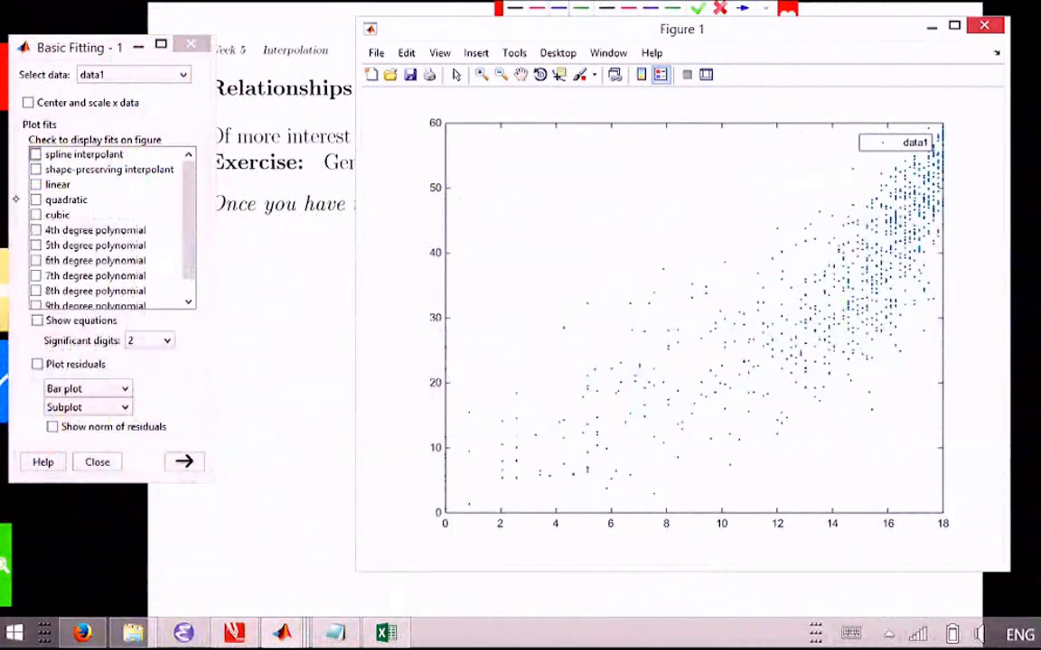
- Tick linear, quadratic, cubic and 4th degree fits, then untick cubic and 4th degree
click(35, 184)
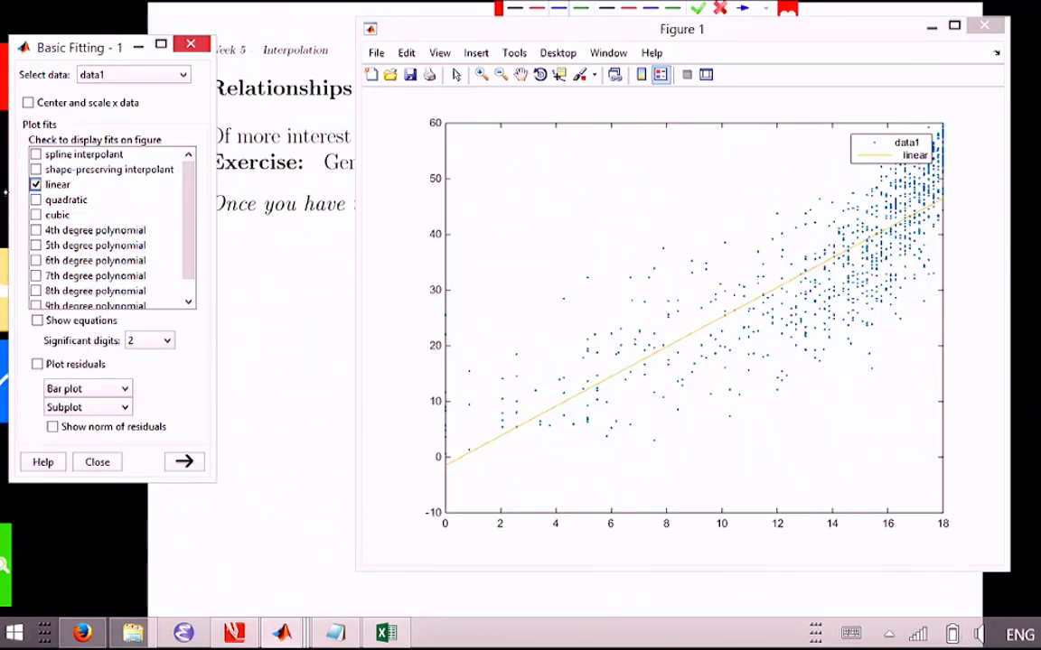
click(35, 199)
click(35, 215)
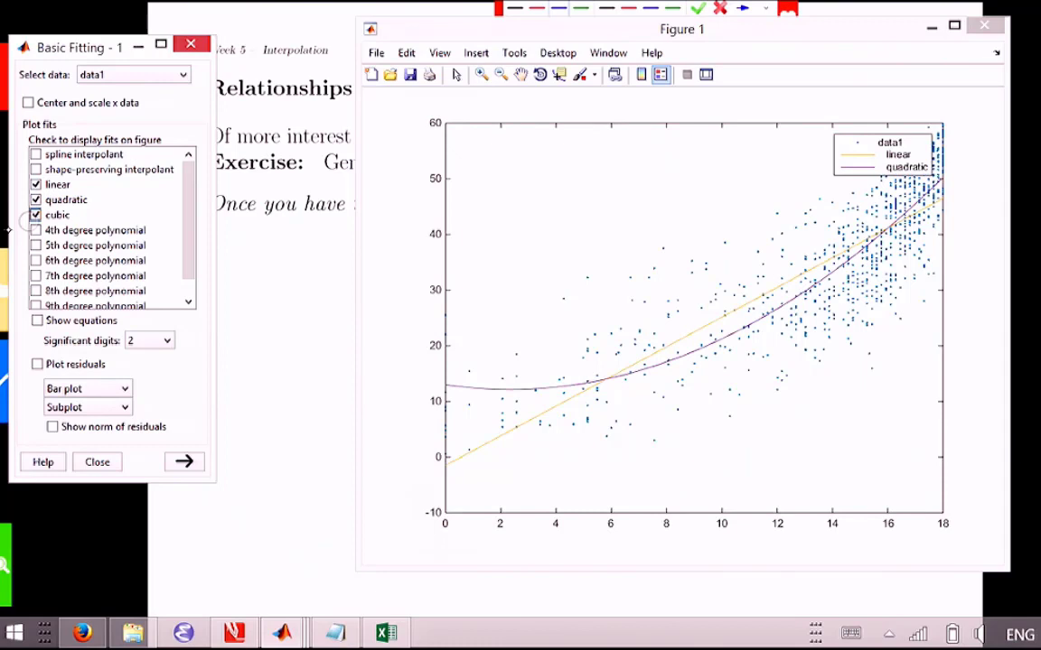
click(35, 231)
click(35, 231)
click(36, 215)
- Show the fit equations, move the legend to the lower right, and expand the numerical results
click(37, 321)
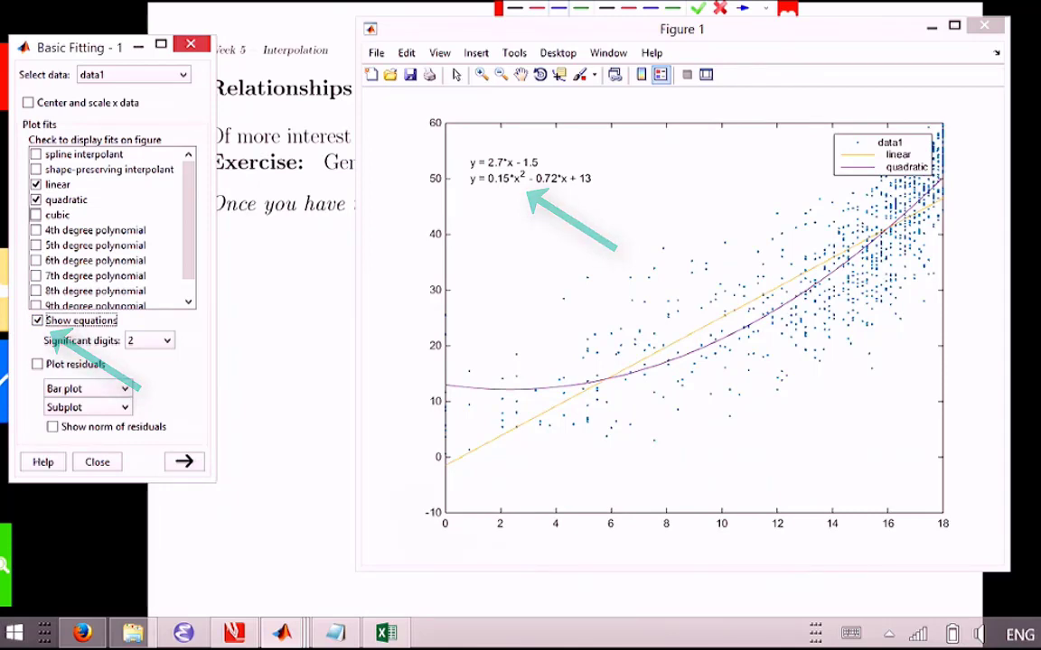
click(893, 237)
drag(892, 238, 908, 485)
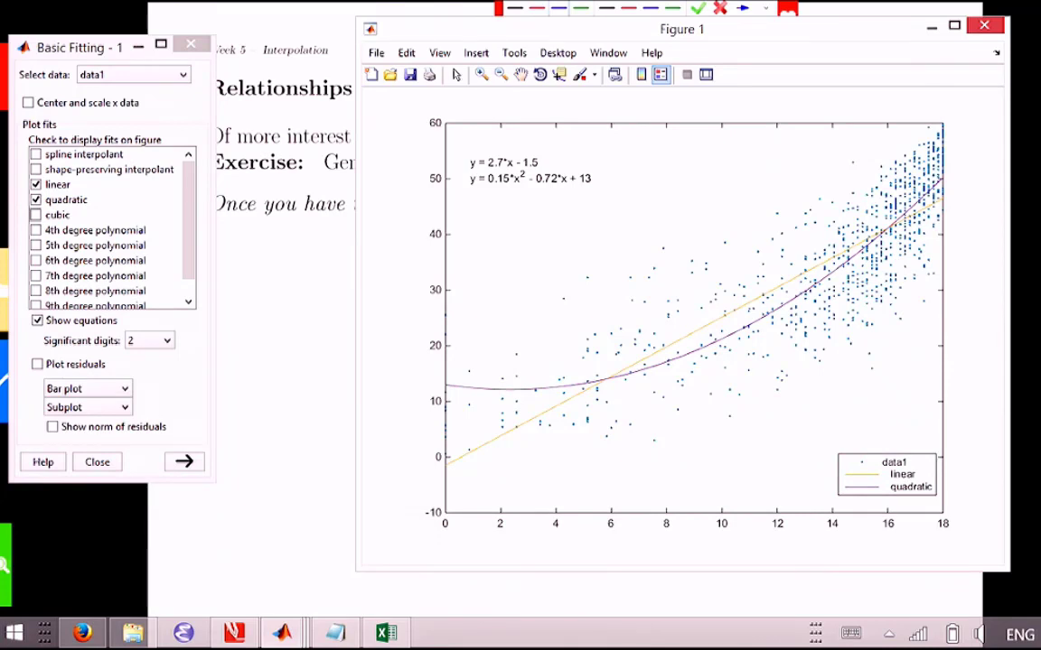
click(174, 466)
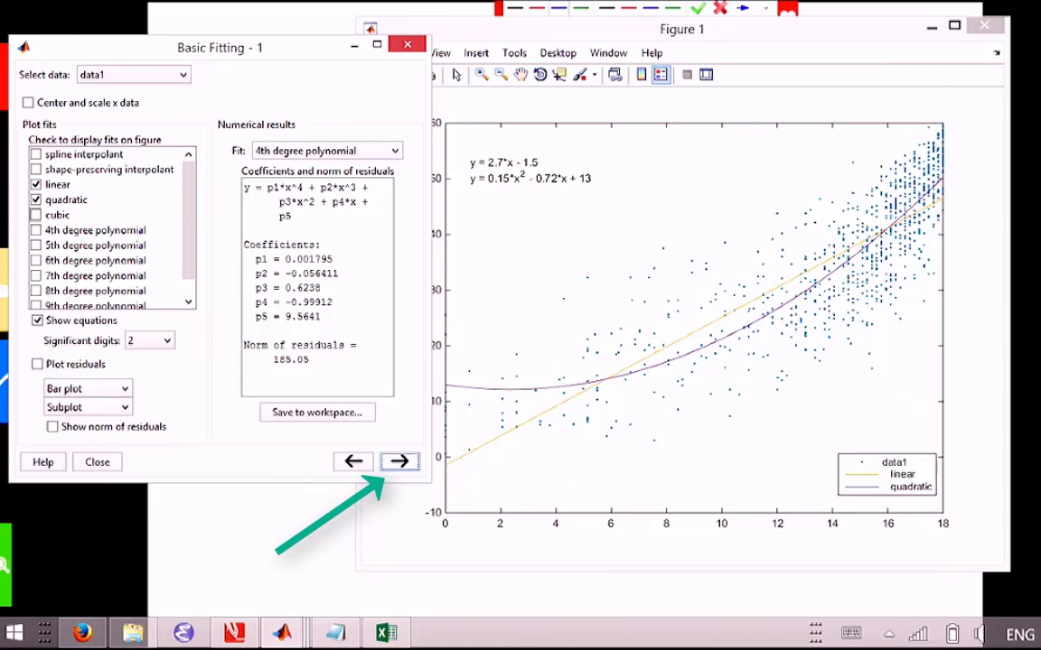
- Select the linear fit in the numerical results list to display its coefficients
click(271, 151)
scroll(325, 212, up, 2)
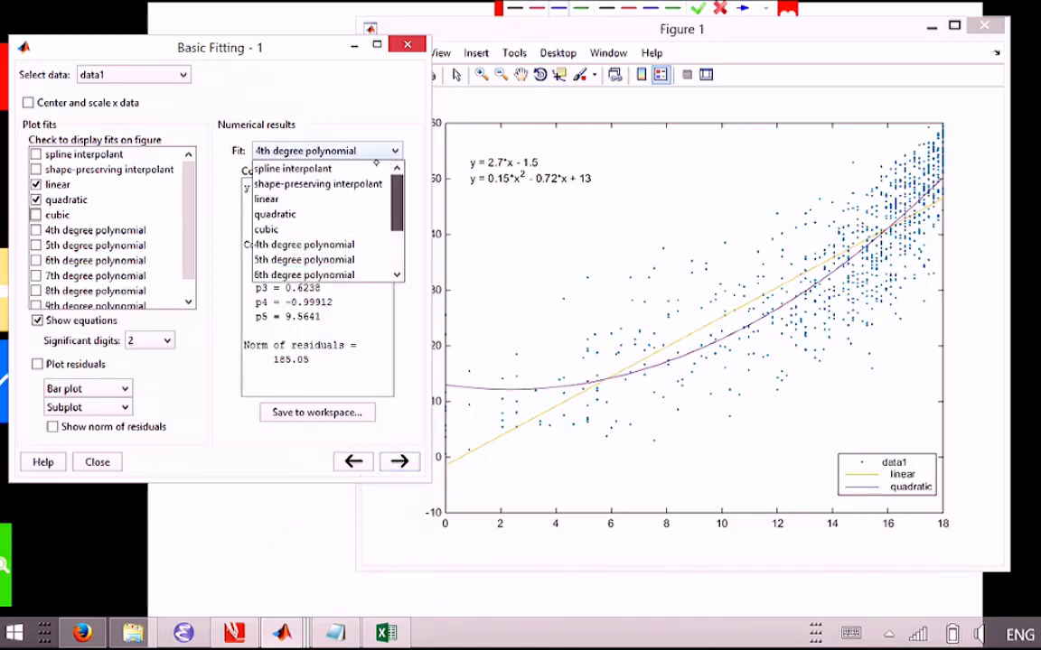
click(282, 200)
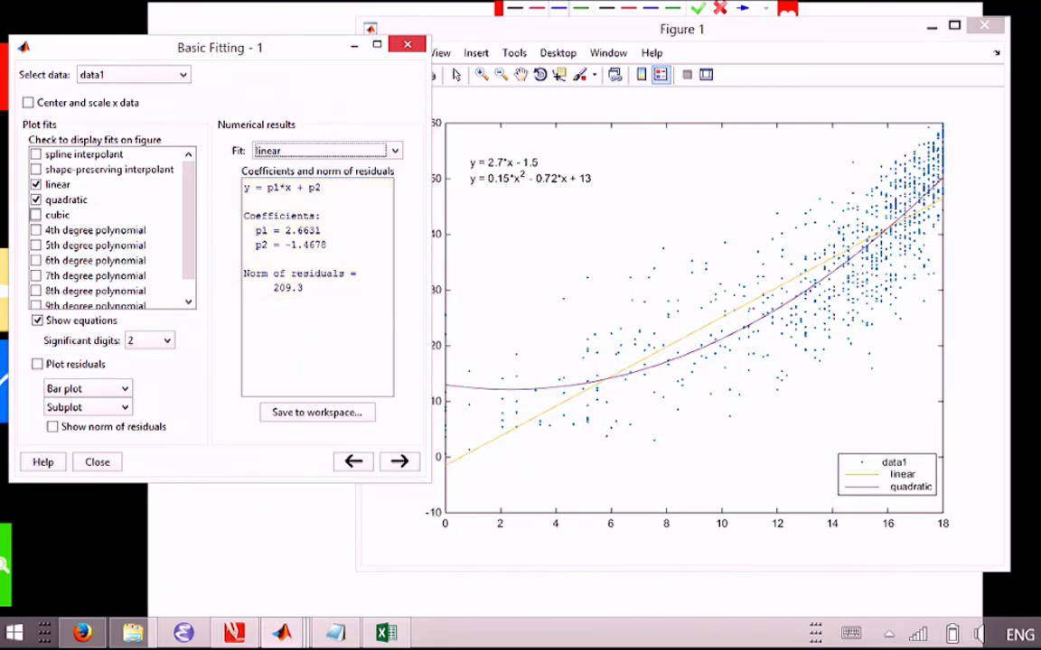
- Plot only the cubic fit, y = 0.014*x^3 - 0.26*x^2 + 2.8*x + 6.6, with residual norm 186.44
click(35, 214)
click(35, 214)
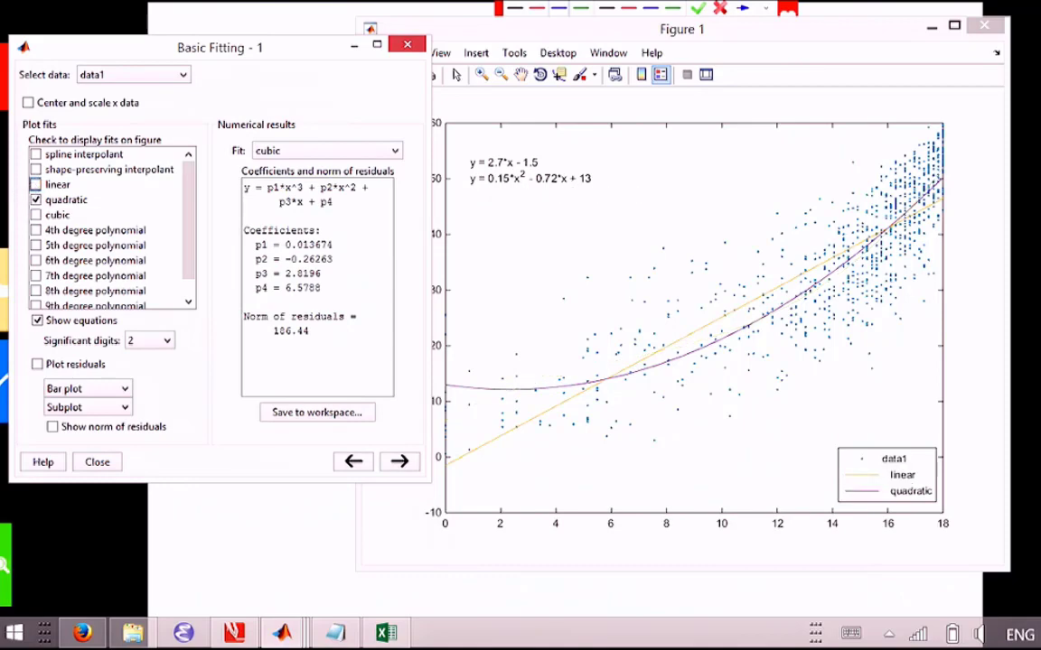
click(35, 184)
click(36, 199)
click(35, 214)
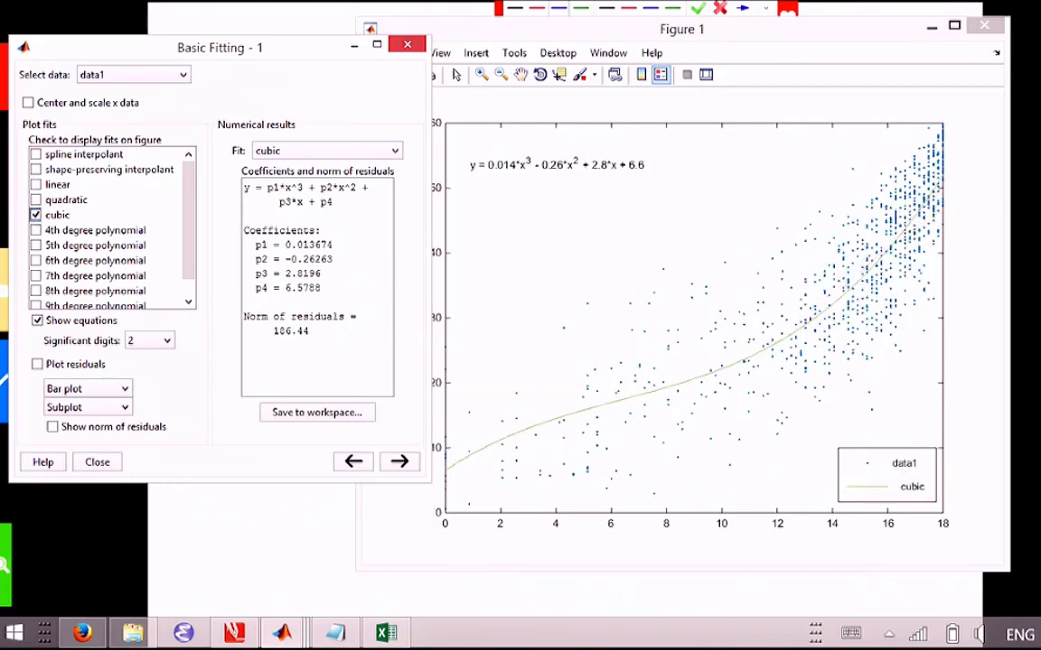